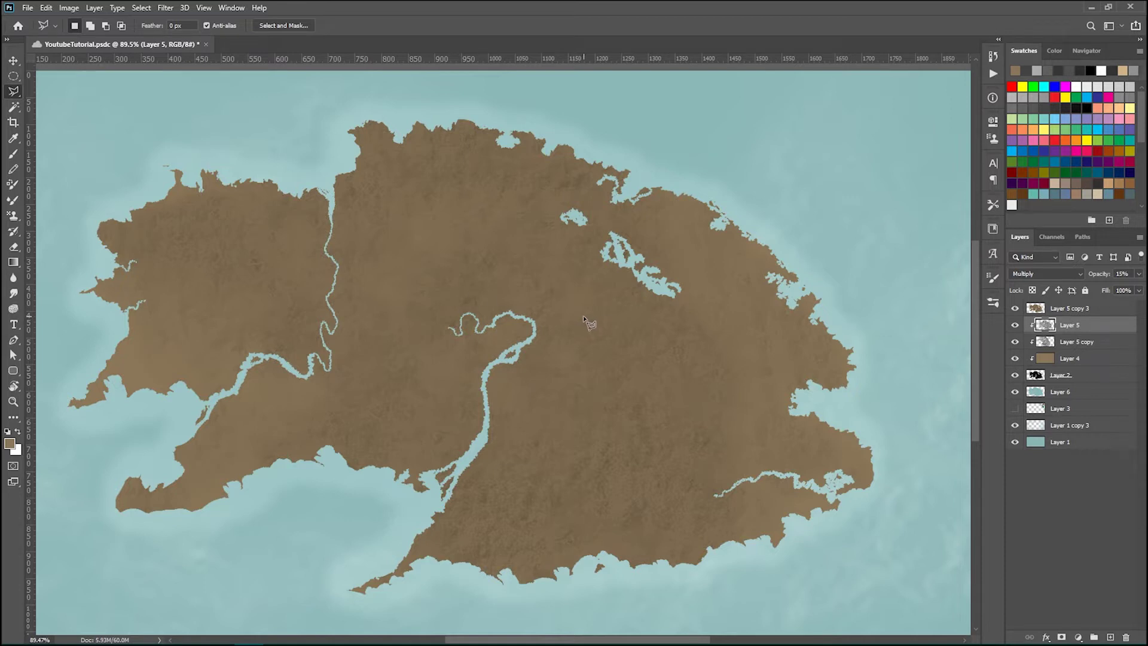
# Copy a circular area about 300 px wide from the lower part of the land texture on Layer 5 copy 3 to a new layer
pyautogui.press('m')
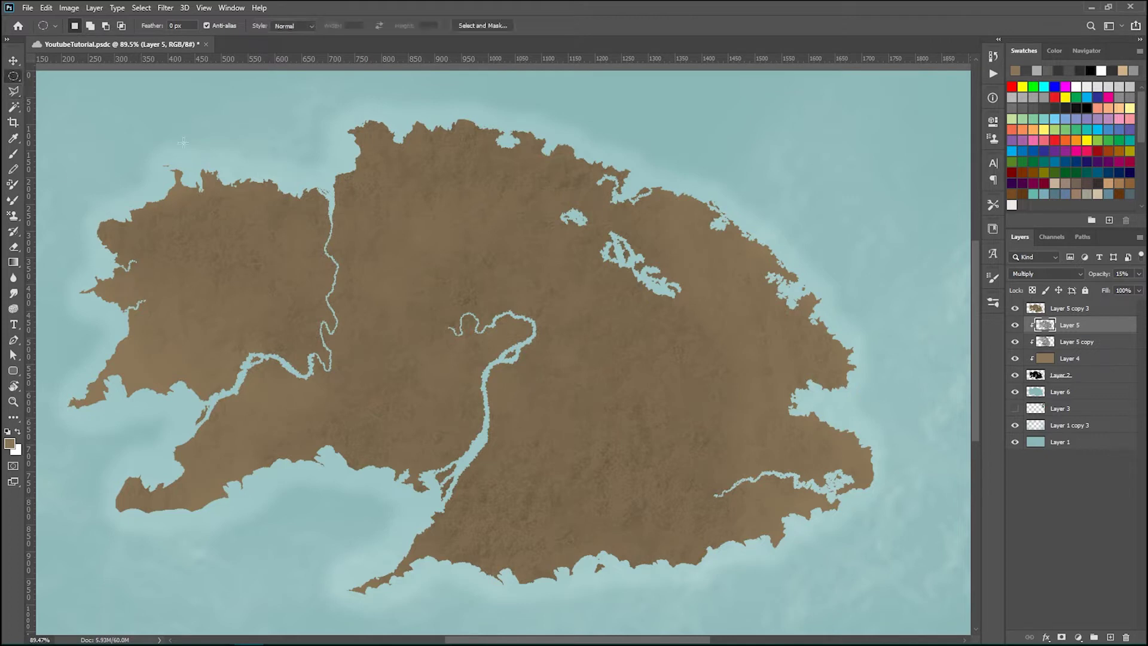
pyautogui.moveTo(573, 371); pyautogui.dragTo(766, 522)
pyautogui.click(1054, 308)
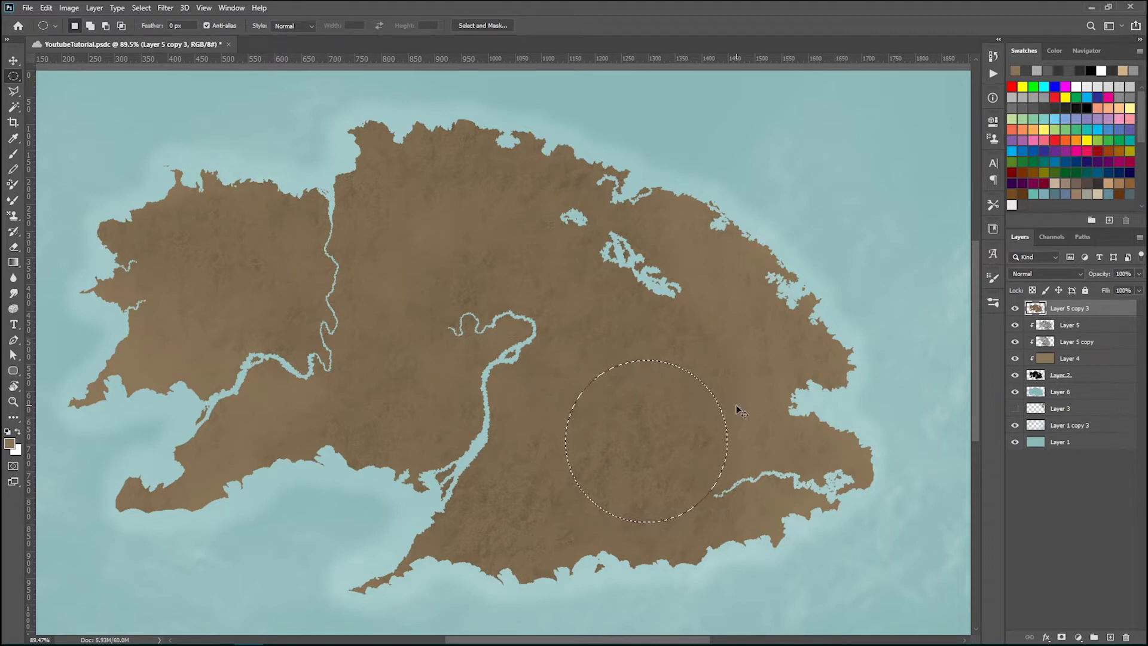
pyautogui.hotkey('ctrl', 'j')
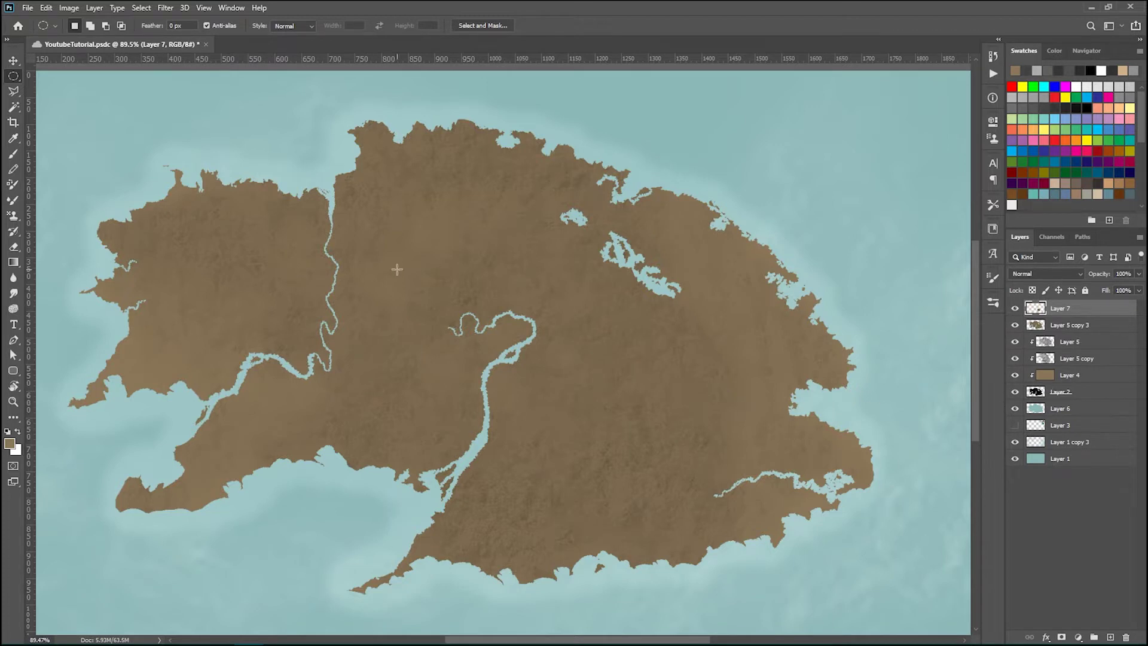
# Hide Layer 2 and Layer 5 copy 3, and move the textured circle to the middle of the canvas
pyautogui.click(1015, 391)
pyautogui.click(1014, 324)
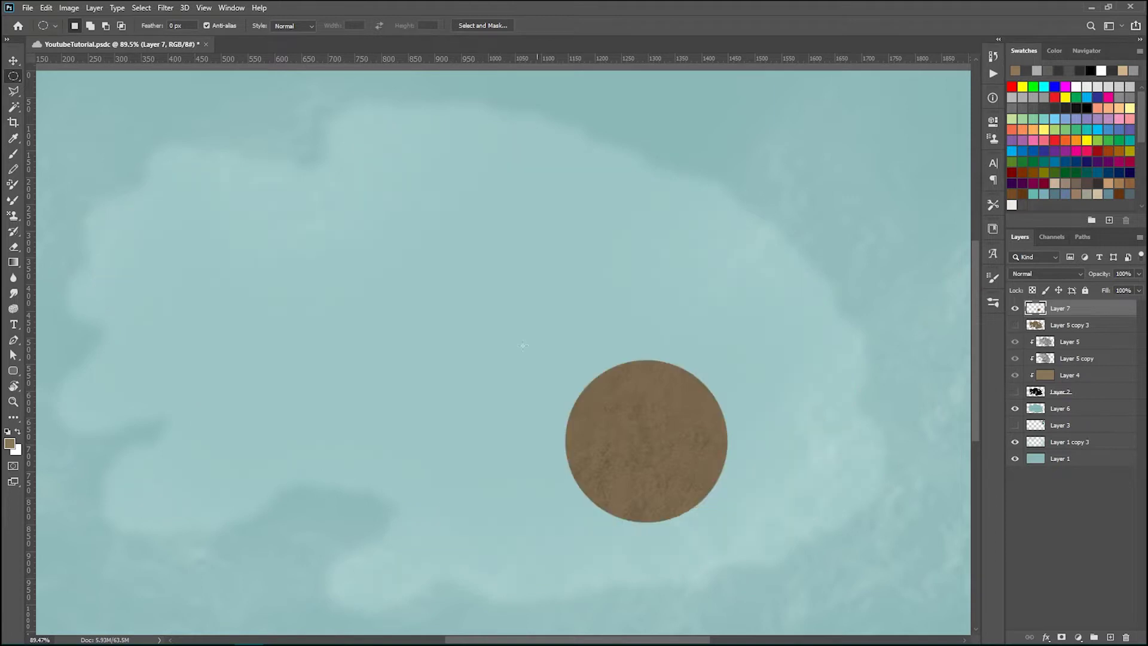
pyautogui.press('v')
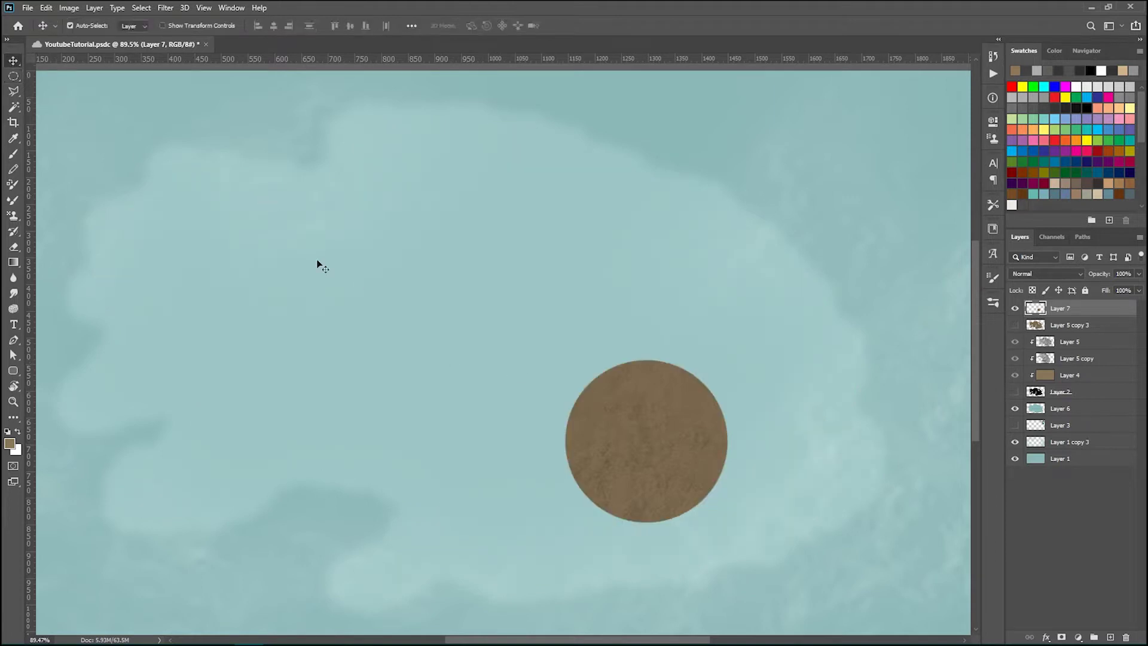
pyautogui.moveTo(652, 430); pyautogui.dragTo(508, 332)
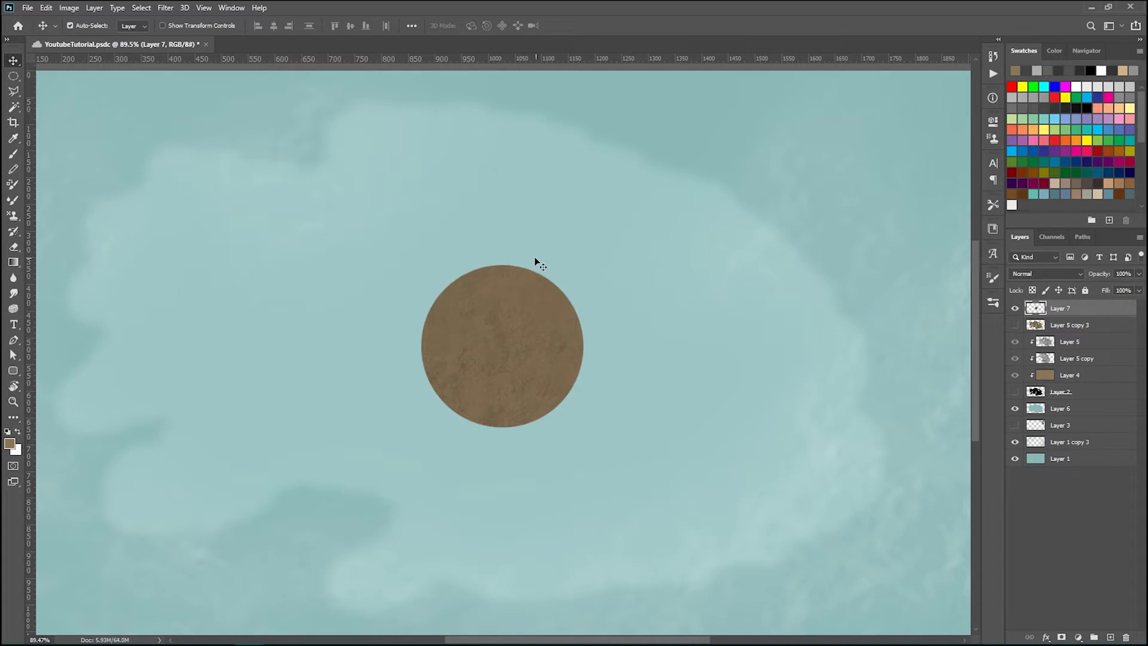
# Display the grid over the canvas and shift the textured circle up and to the left
pyautogui.scroll(3, 489, 345)
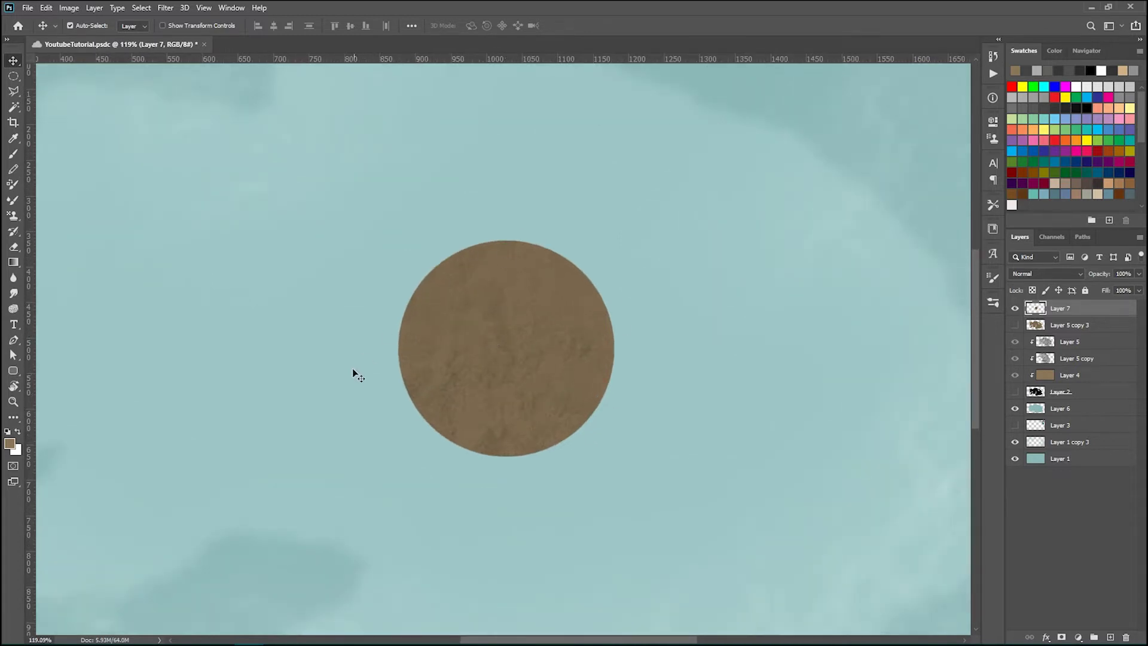
pyautogui.scroll(2, 566, 343)
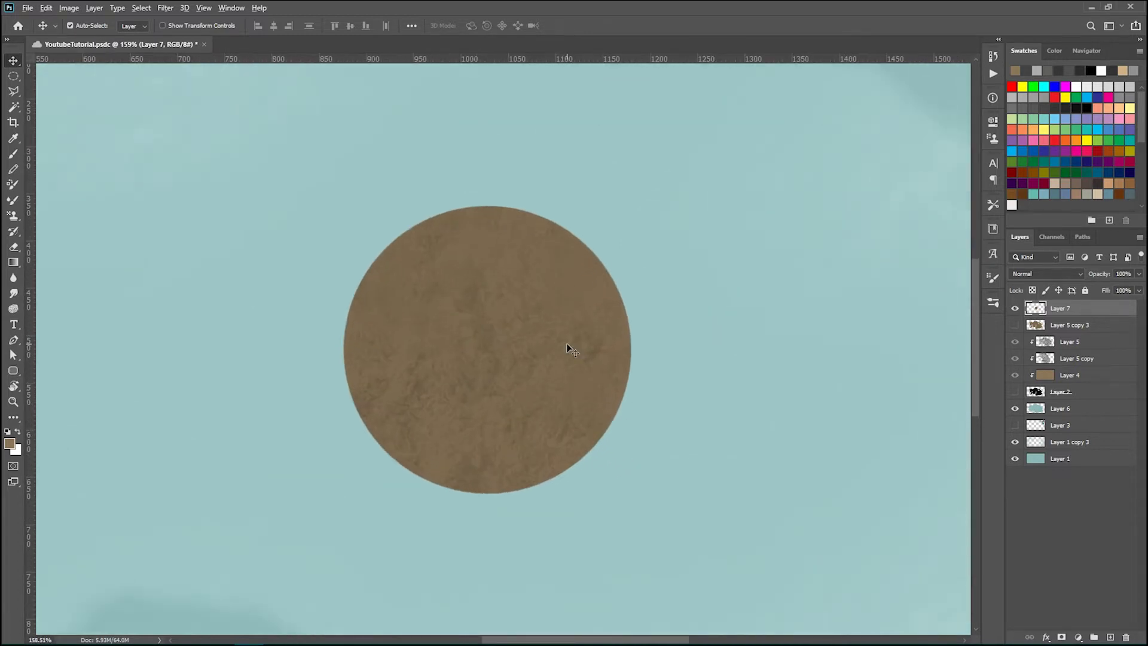
pyautogui.scroll(-1, 566, 343)
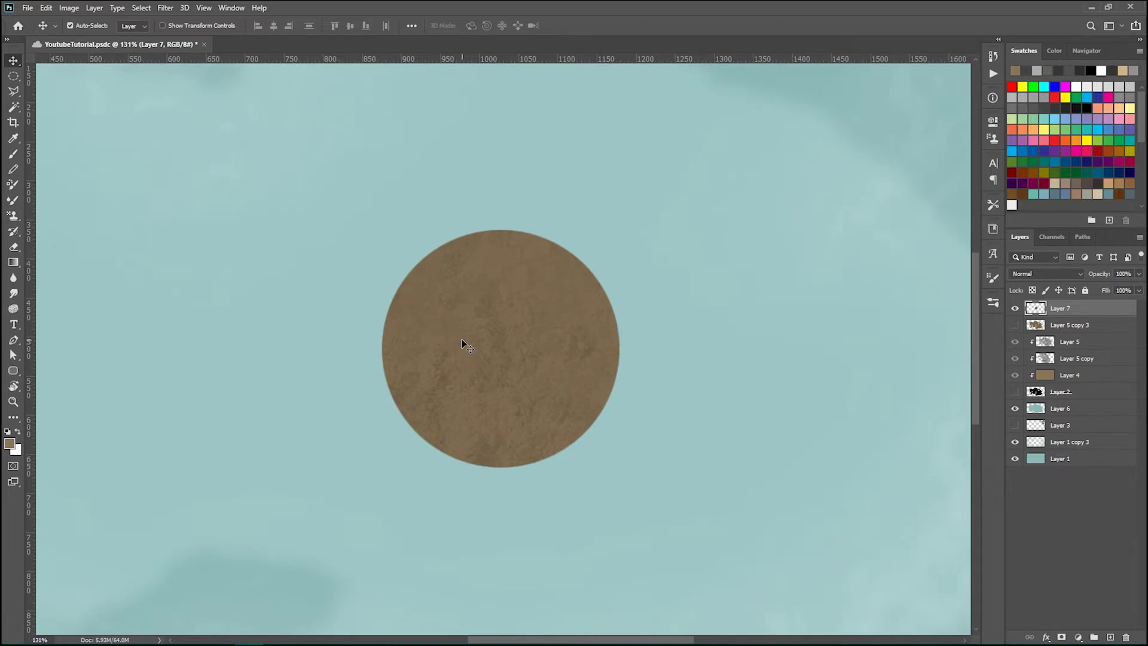
pyautogui.hotkey('ctrl', "'")
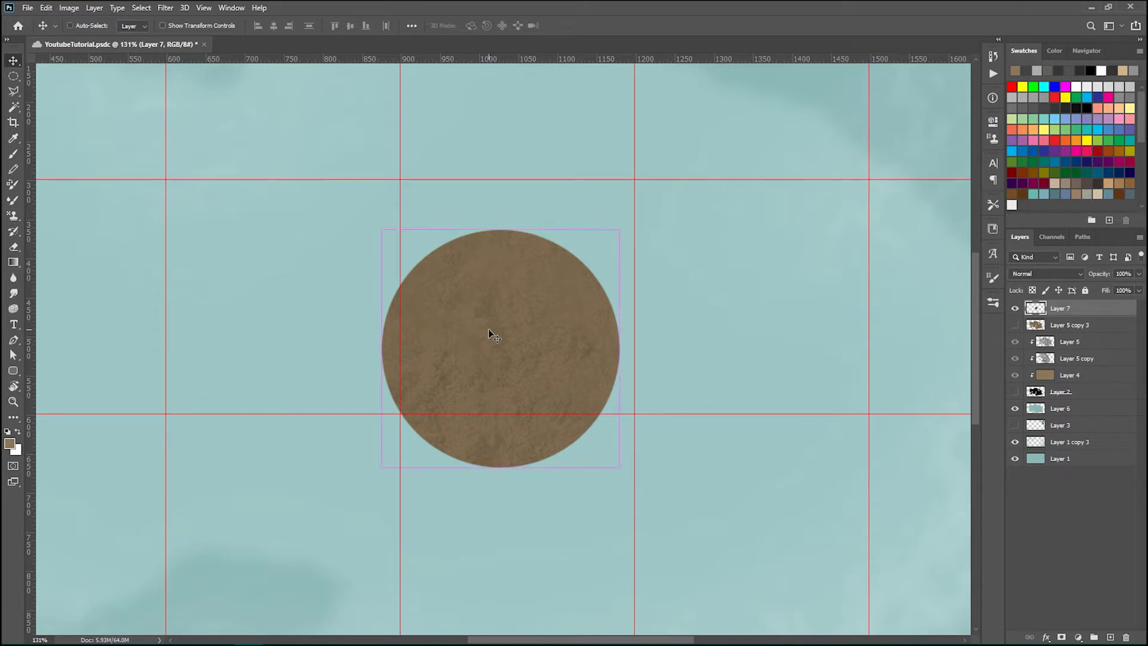
pyautogui.moveTo(548, 336); pyautogui.dragTo(489, 274)
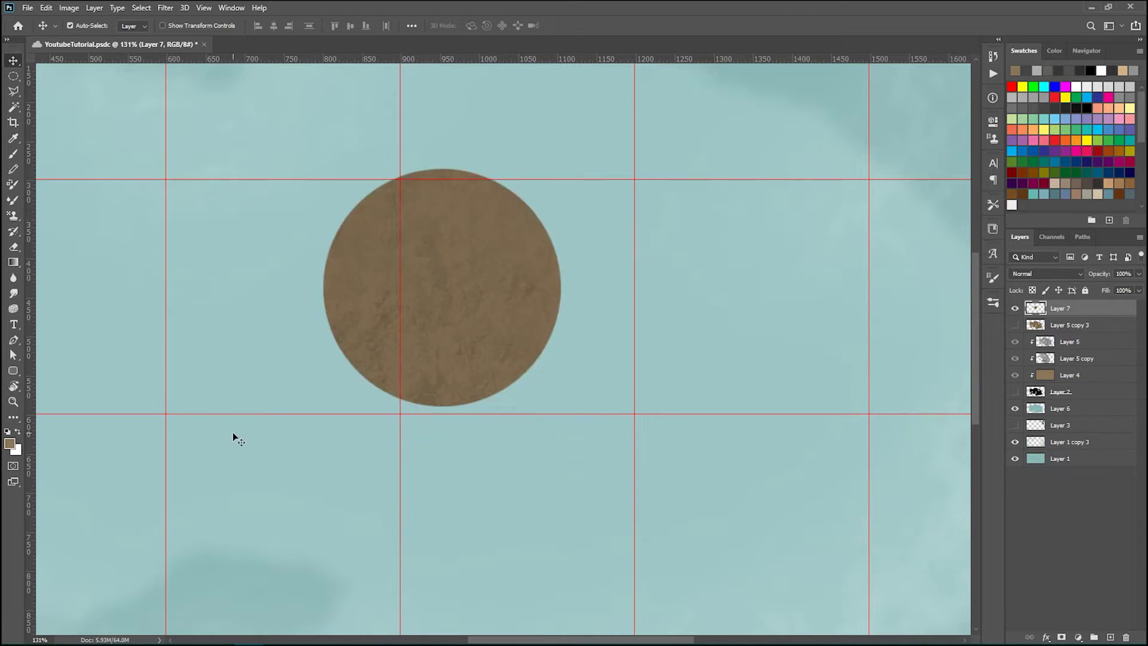
# Review the gridline spacing and subdivisions in the Guides, Grid & Slices preferences
pyautogui.click(46, 8)
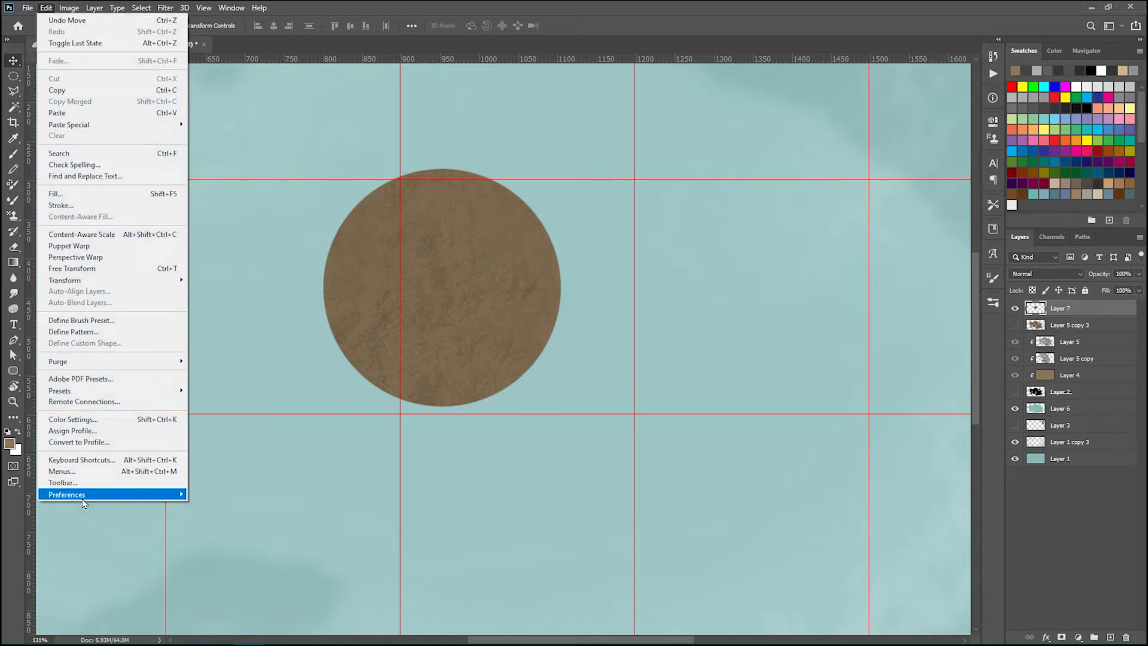
pyautogui.moveTo(84, 497)
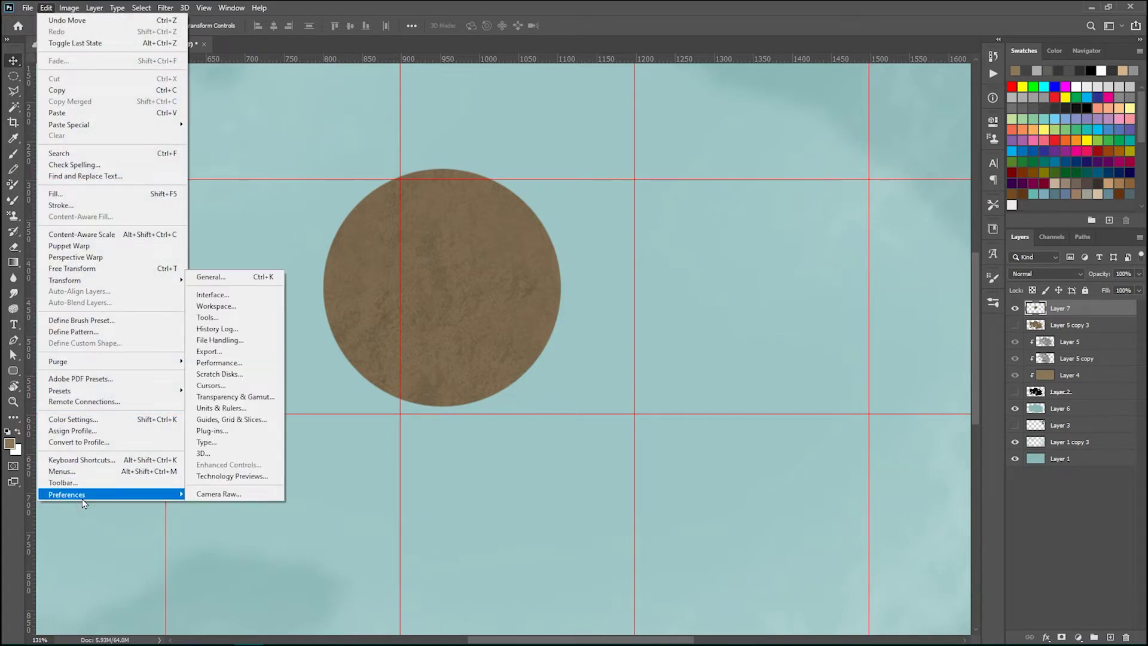
pyautogui.click(245, 419)
pyautogui.moveTo(440, 113); pyautogui.dragTo(518, 94)
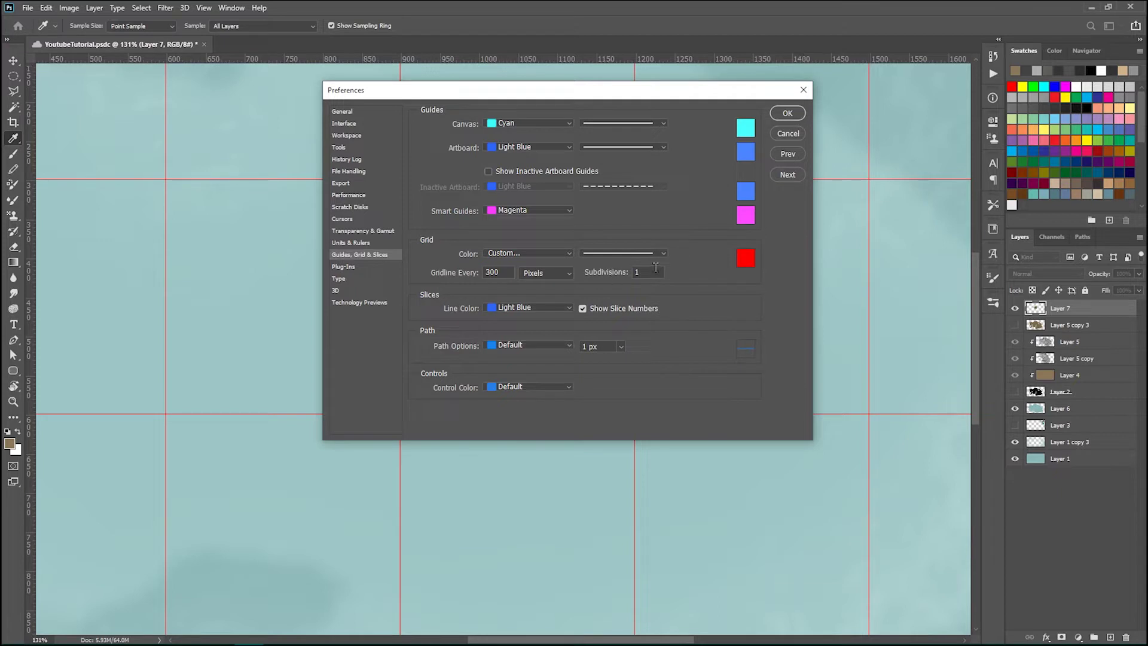
pyautogui.click(787, 114)
# Fit the circle between two horizontal gridlines and centre it on the vertical gridline near the 1200 px ruler mark
pyautogui.press('v')
pyautogui.moveTo(444, 234); pyautogui.dragTo(633, 246)
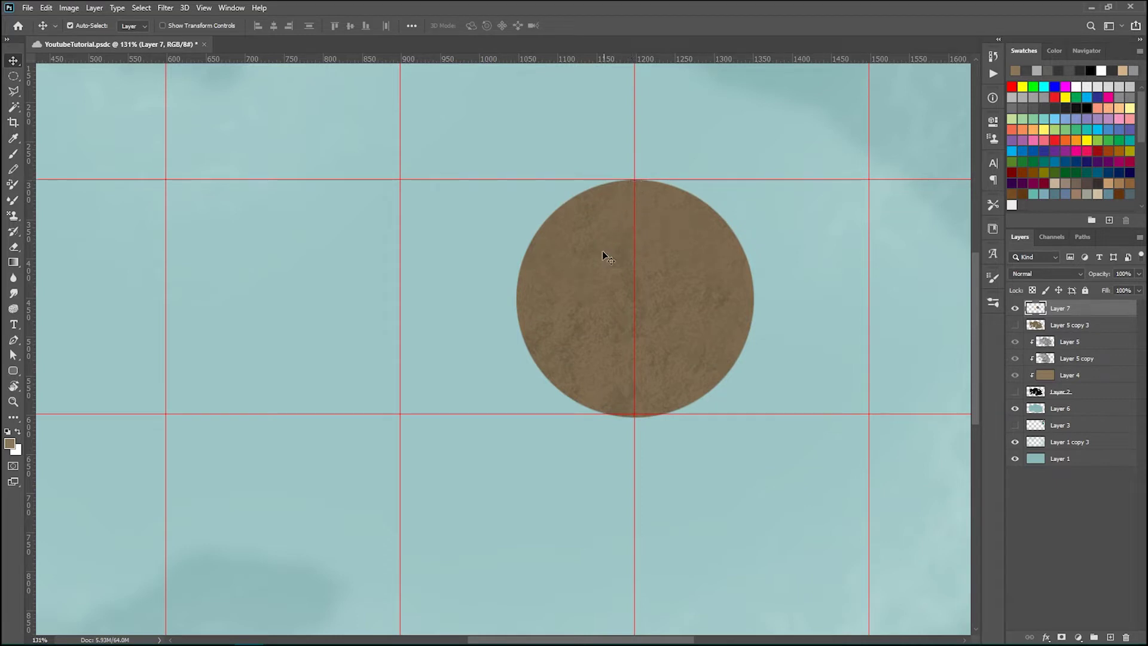
# Delete the circle's upper sides along the grid cells' diagonals with the Polygonal Lasso, leaving a pointed peak, then deselect and hide the grid
pyautogui.click(13, 91)
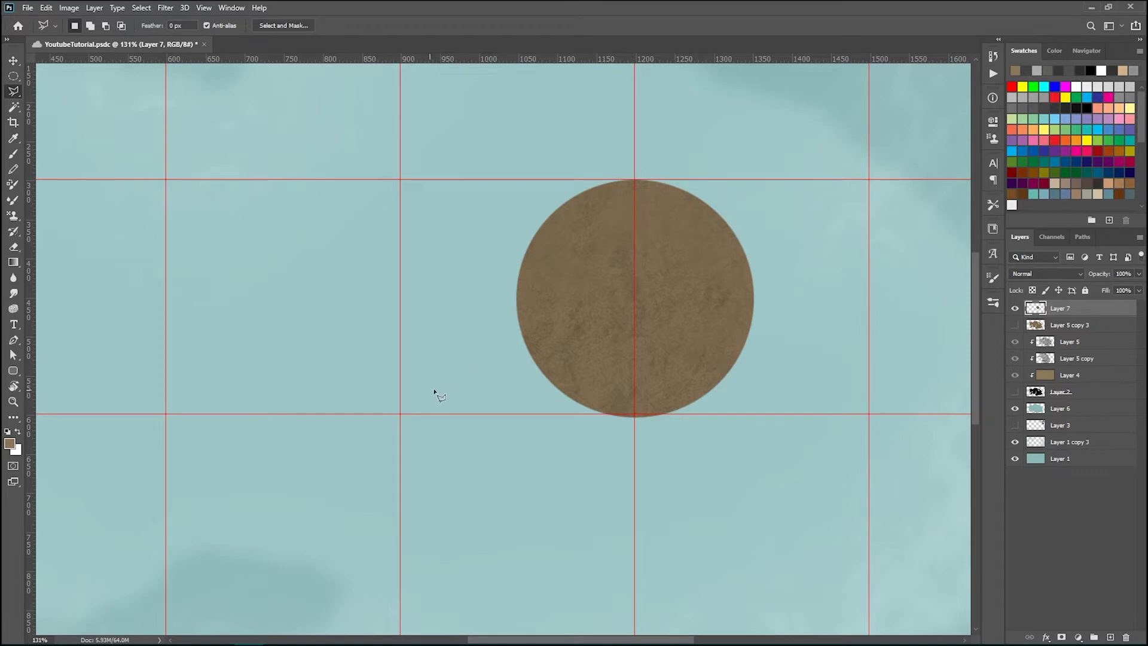
pyautogui.click(635, 180)
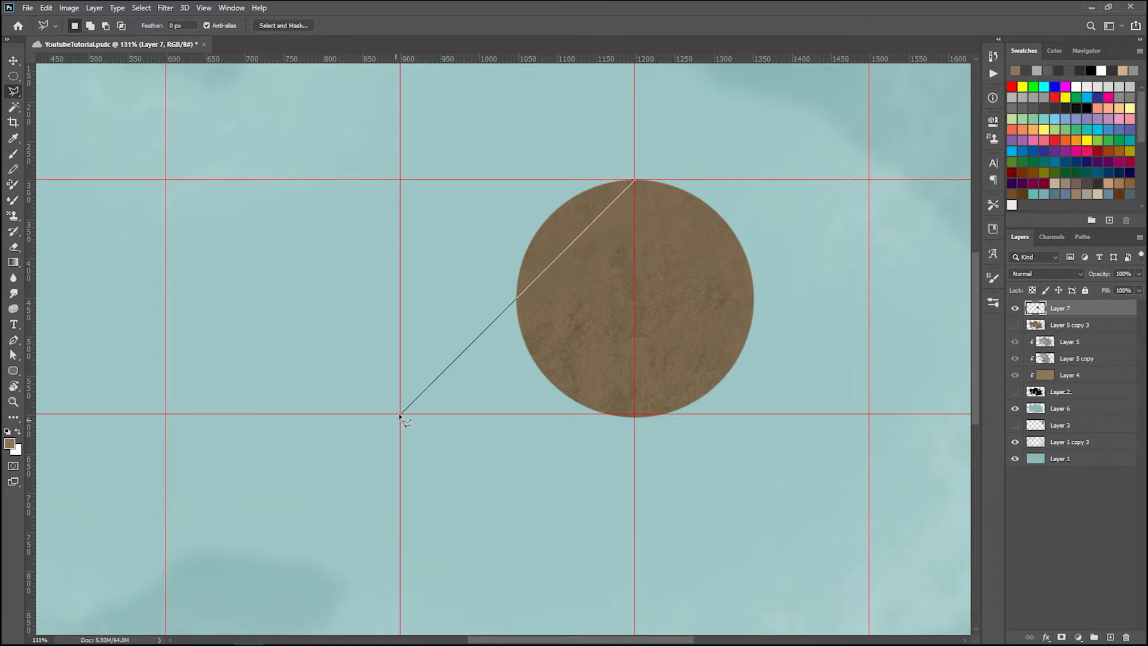
pyautogui.click(400, 413)
pyautogui.click(400, 179)
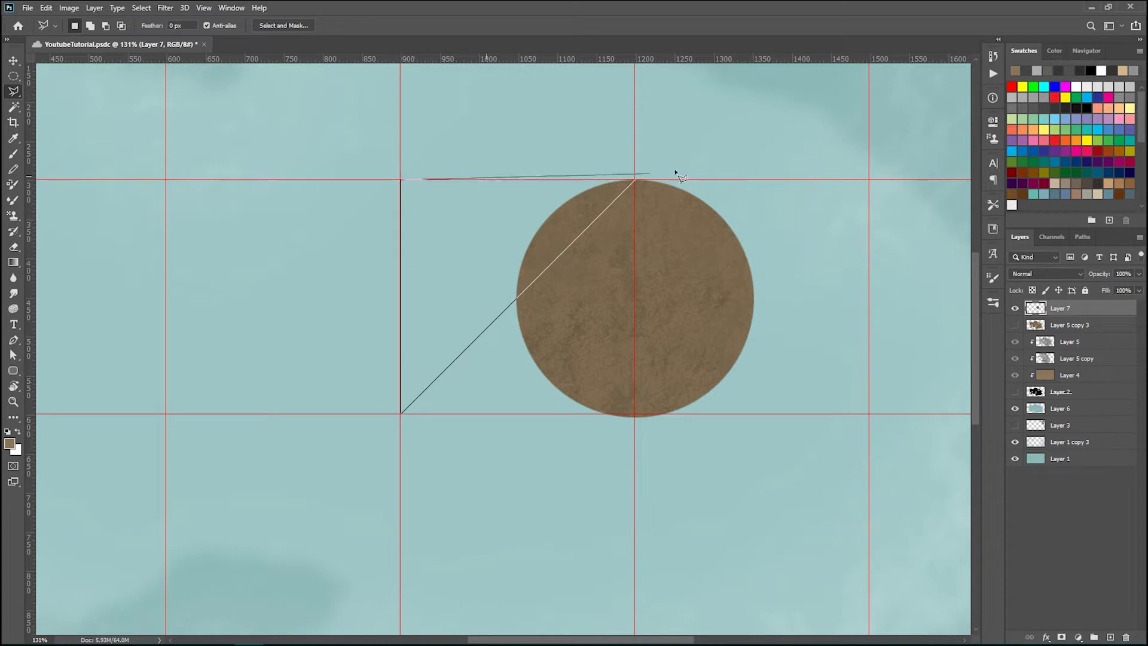
pyautogui.click(869, 180)
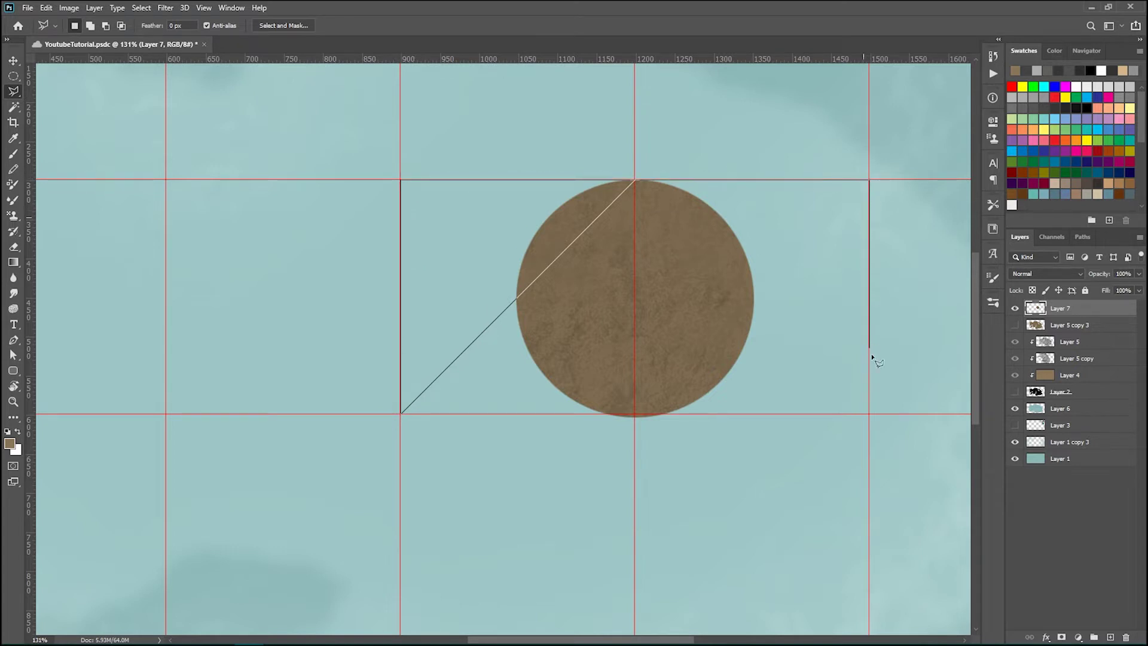
pyautogui.click(869, 414)
pyautogui.click(636, 180)
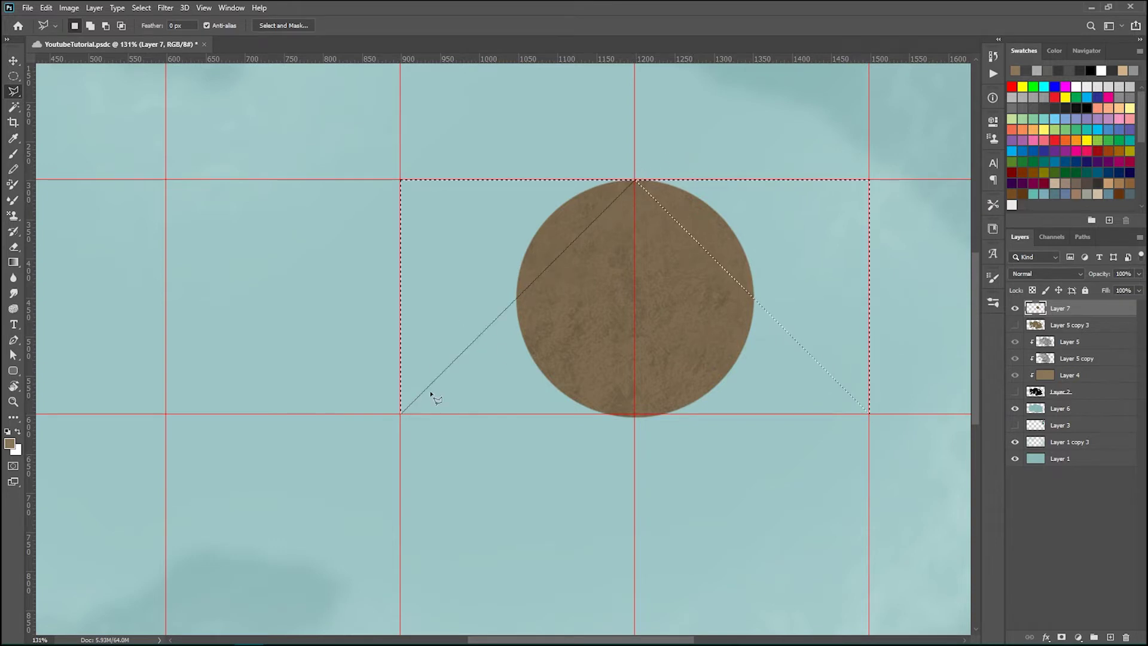
pyautogui.press('Delete')
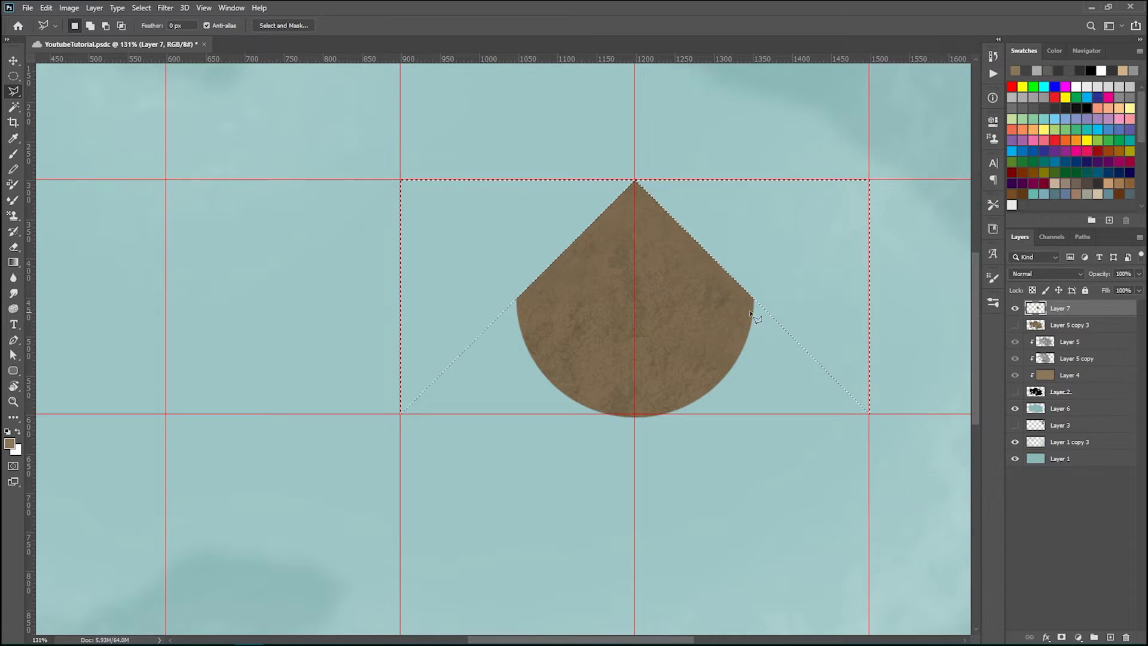
pyautogui.hotkey('ctrl', 'd')
pyautogui.hotkey('ctrl', ';')
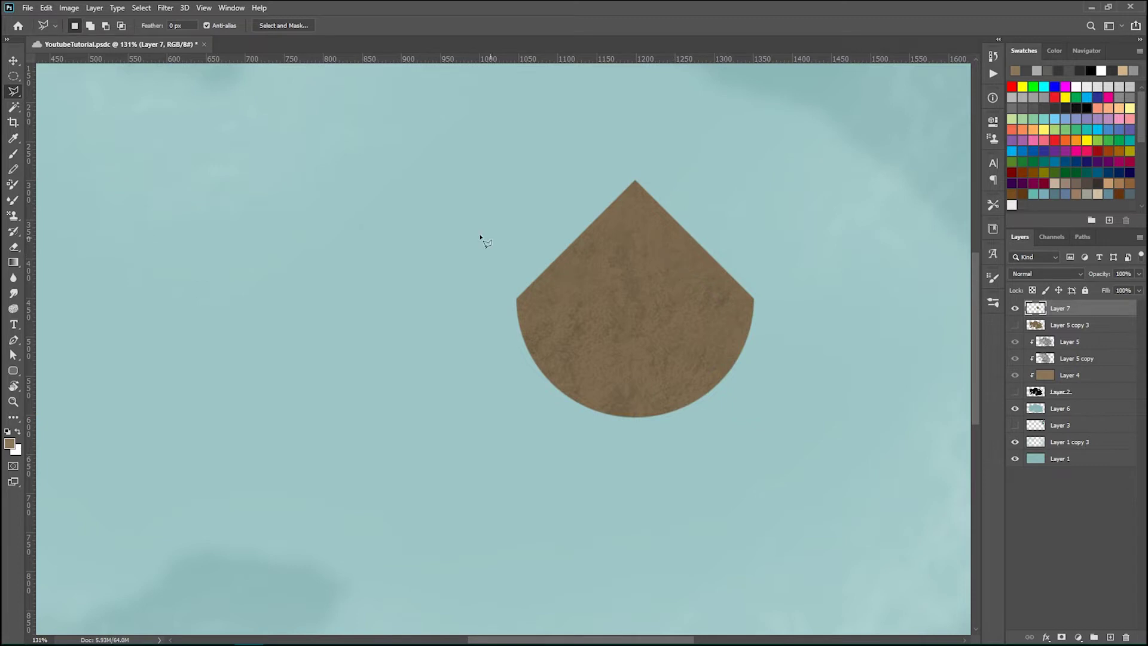
# Select the right half of the peak shape with the Polygonal Lasso along a jagged ridge line from tip to base and copy it to a new layer
pyautogui.click(11, 62)
pyautogui.moveTo(760, 199); pyautogui.dragTo(615, 232)
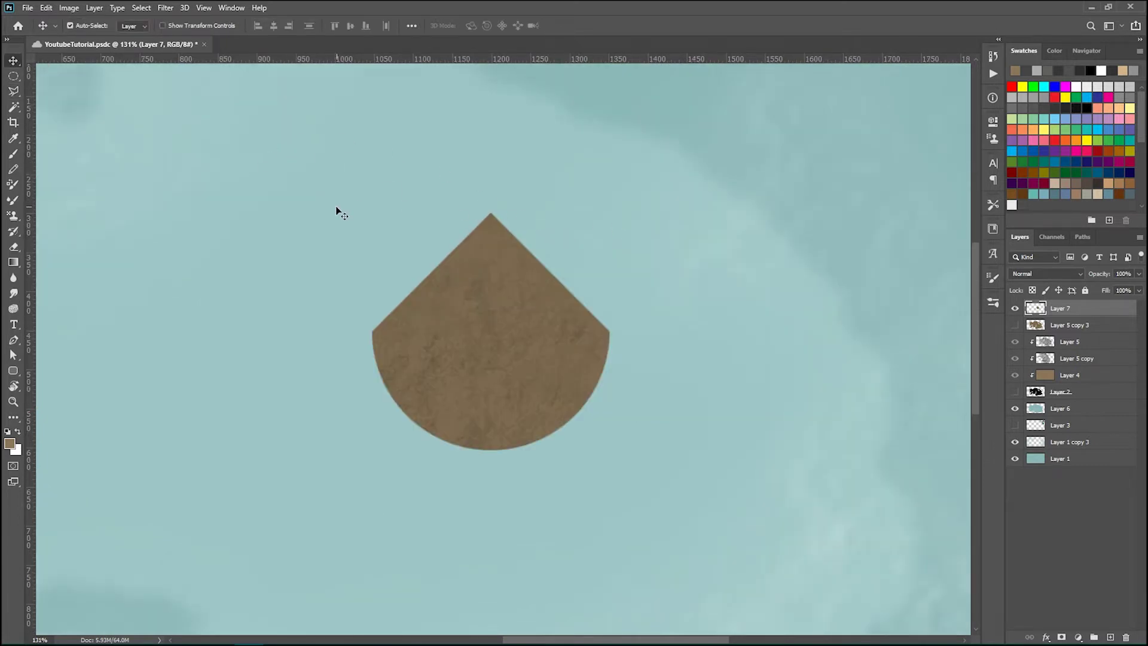
pyautogui.click(13, 91)
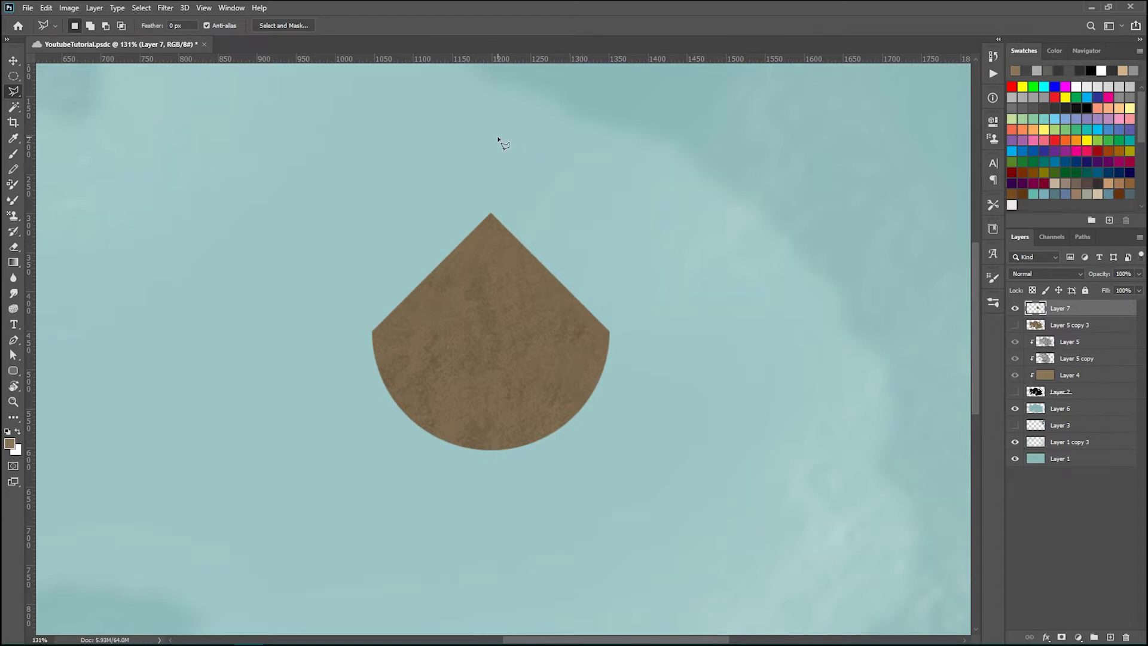
pyautogui.scroll(3, 499, 167)
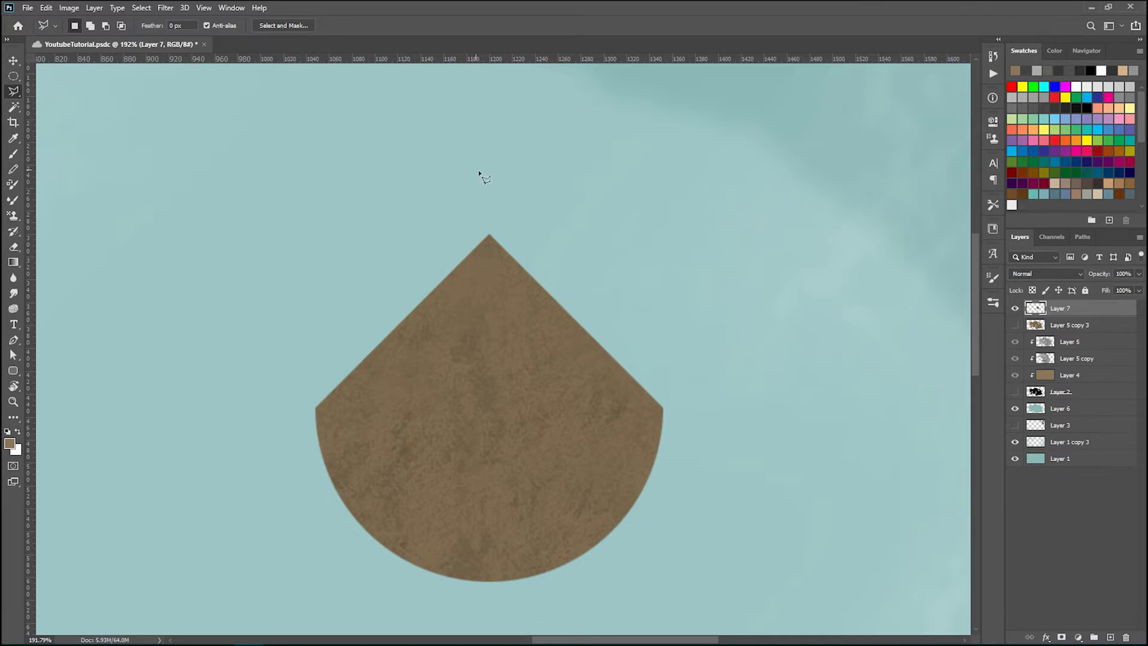
pyautogui.click(489, 204)
pyautogui.click(490, 260)
pyautogui.click(505, 276)
pyautogui.click(471, 293)
pyautogui.click(492, 300)
pyautogui.click(501, 314)
pyautogui.click(519, 320)
pyautogui.click(523, 331)
pyautogui.click(491, 360)
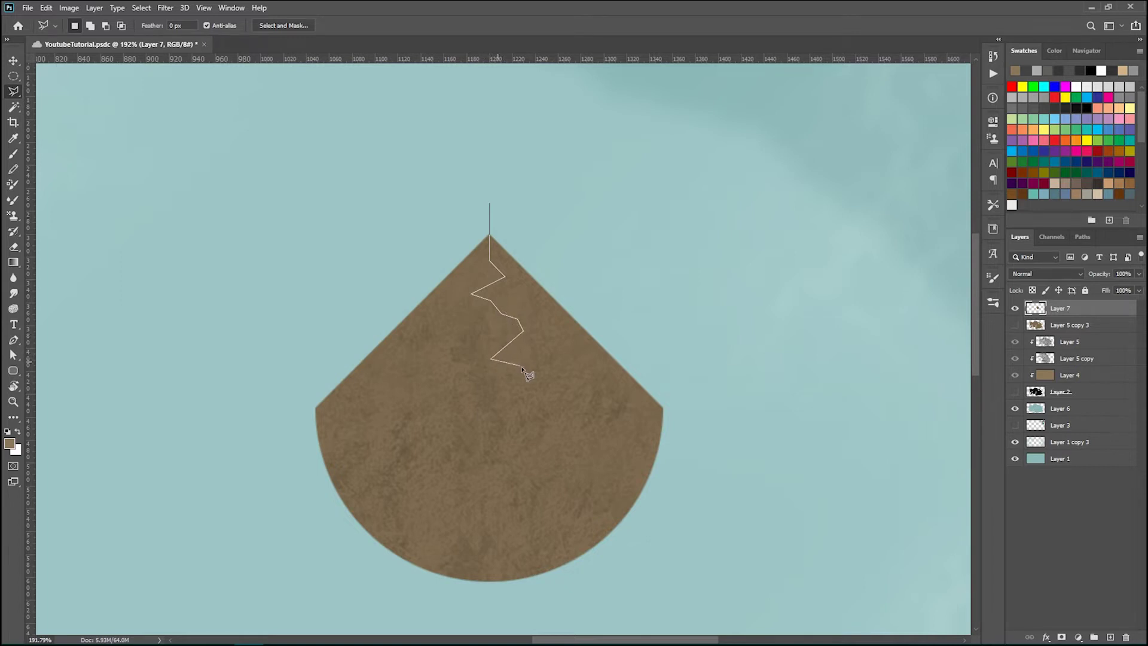
pyautogui.click(572, 381)
pyautogui.click(492, 375)
pyautogui.click(473, 410)
pyautogui.click(452, 431)
pyautogui.click(445, 457)
pyautogui.click(475, 486)
pyautogui.click(505, 509)
pyautogui.click(513, 529)
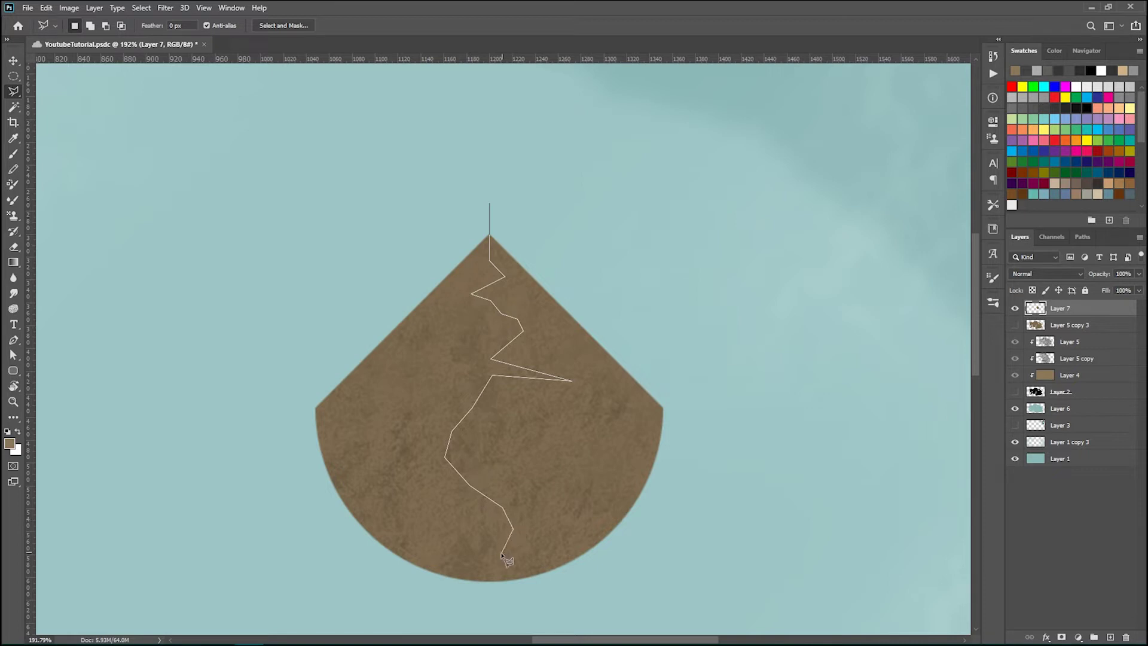
pyautogui.click(486, 607)
pyautogui.click(836, 537)
pyautogui.click(845, 287)
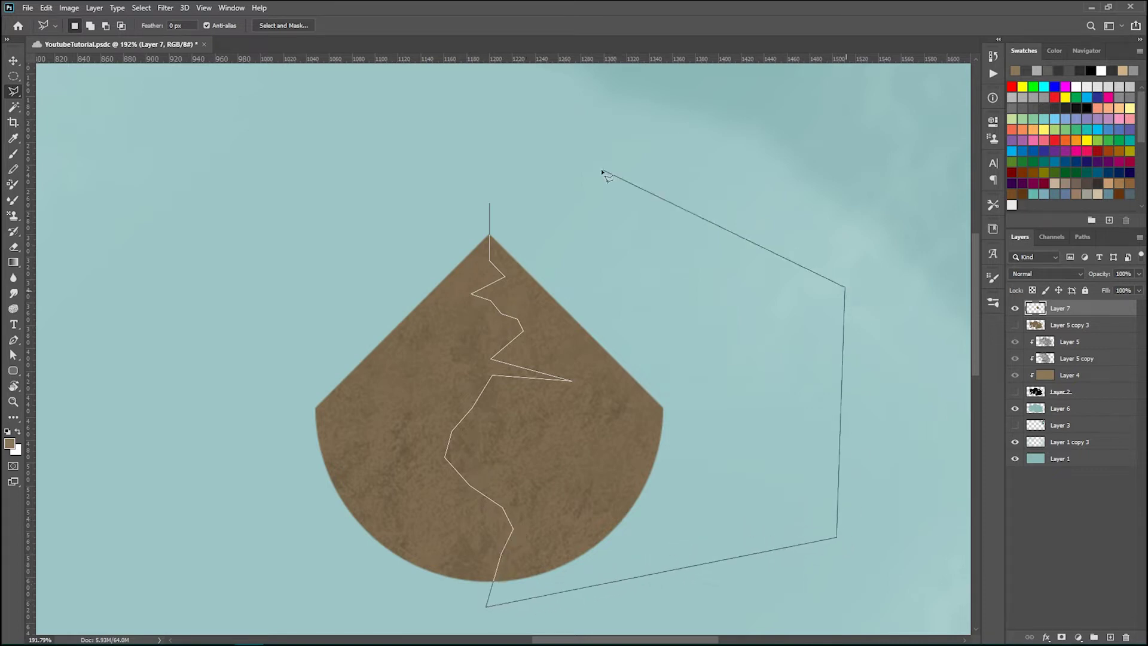
pyautogui.click(491, 205)
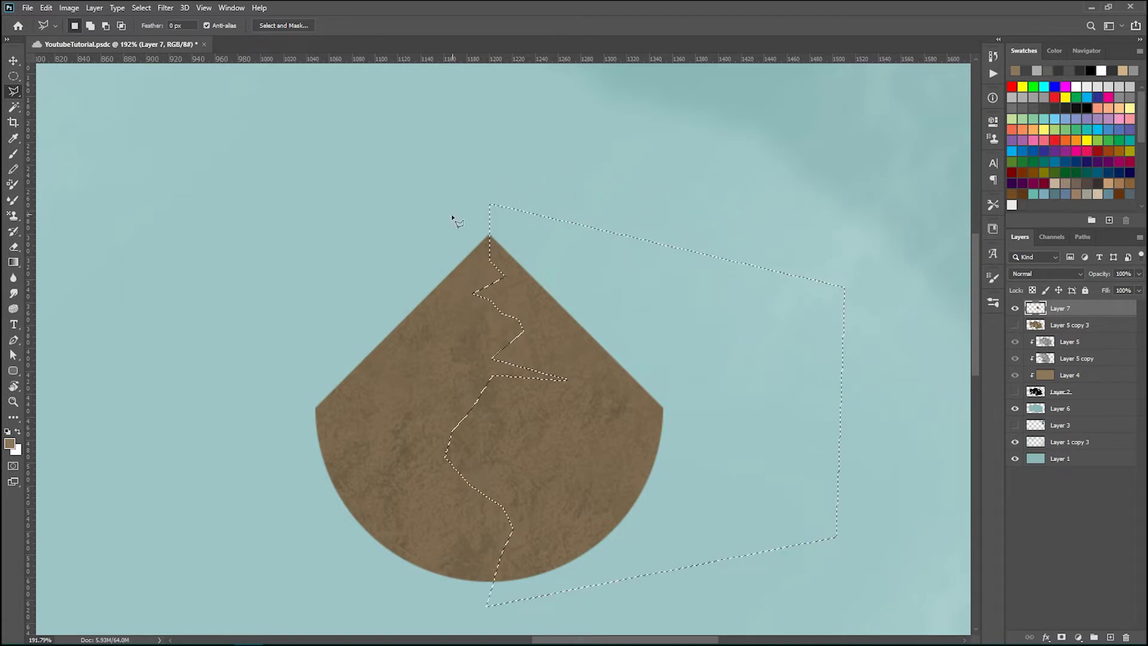
pyautogui.hotkey('ctrl', 'j')
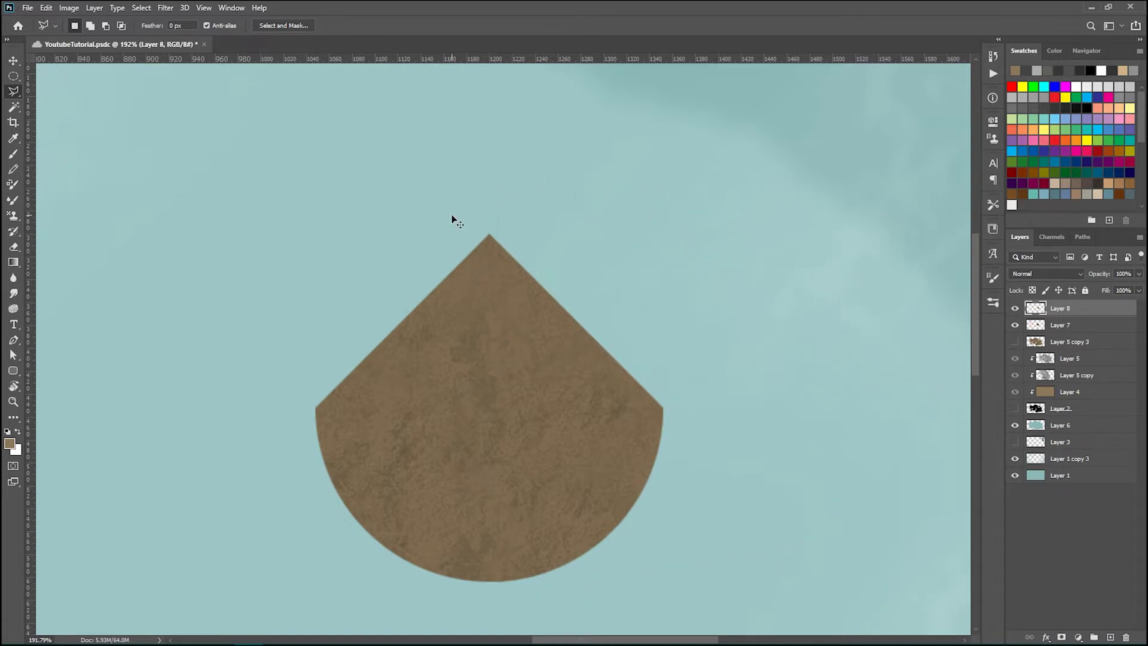
# Toggle Layer 7's visibility to inspect the copied ridge half on its own and over the full shape
pyautogui.click(1015, 325)
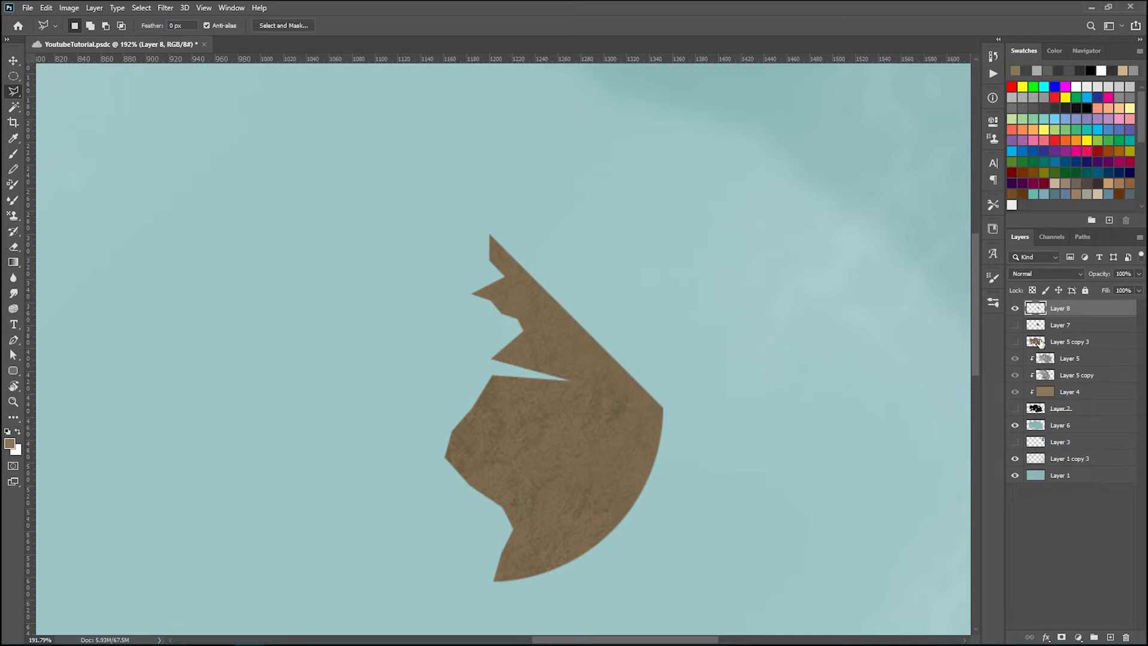
pyautogui.click(1015, 325)
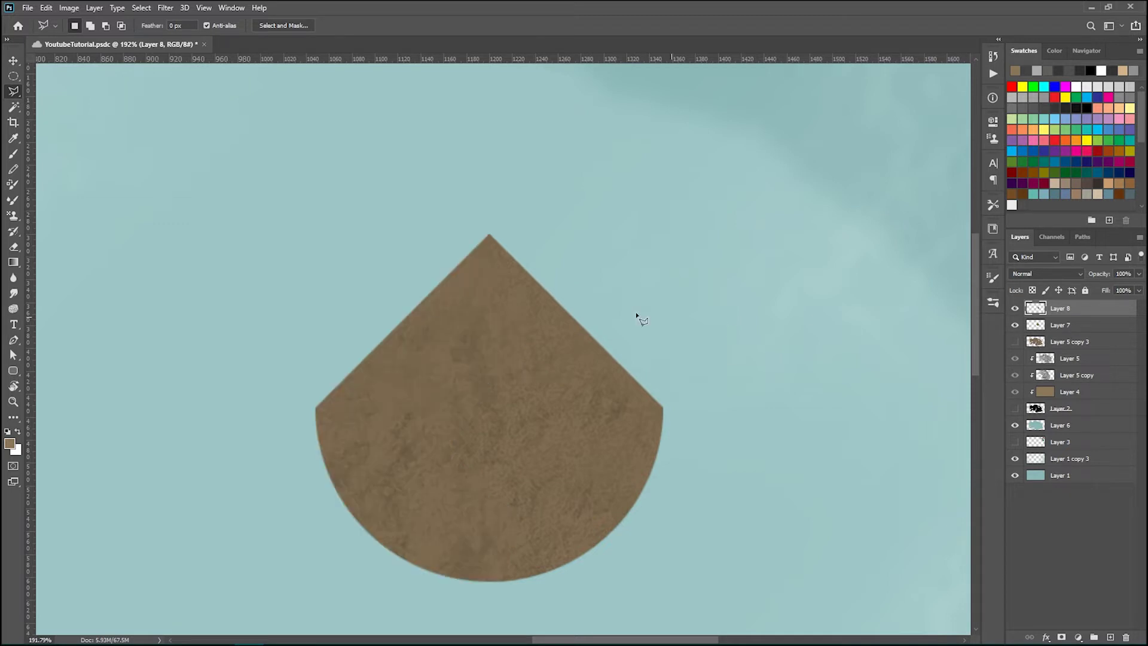
pyautogui.click(1015, 325)
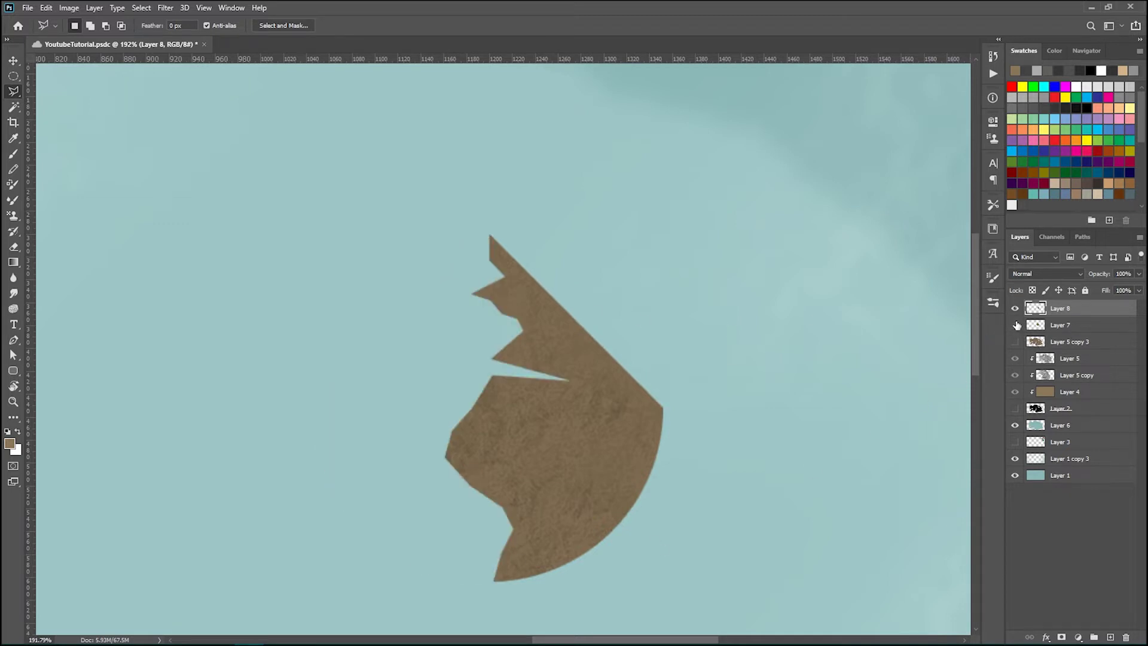
pyautogui.click(1016, 325)
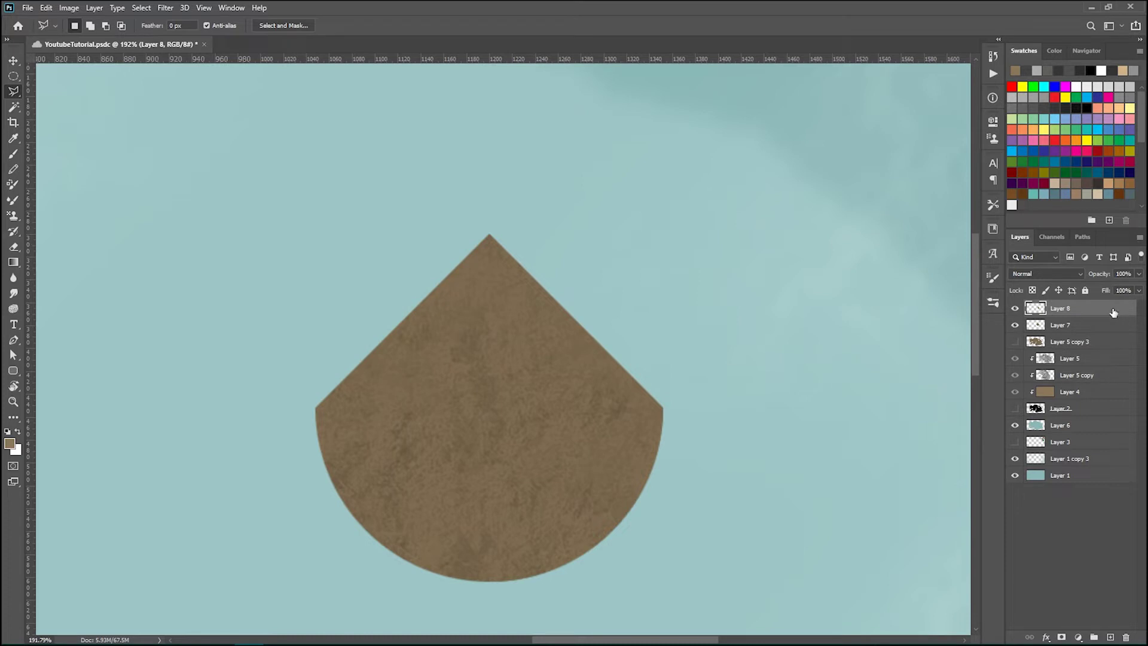
# Darken the copied ridge half on Layer 8 with Hue/Saturation at Lightness -20, and return to the Polygonal Lasso
pyautogui.hotkey('ctrl', 'u')
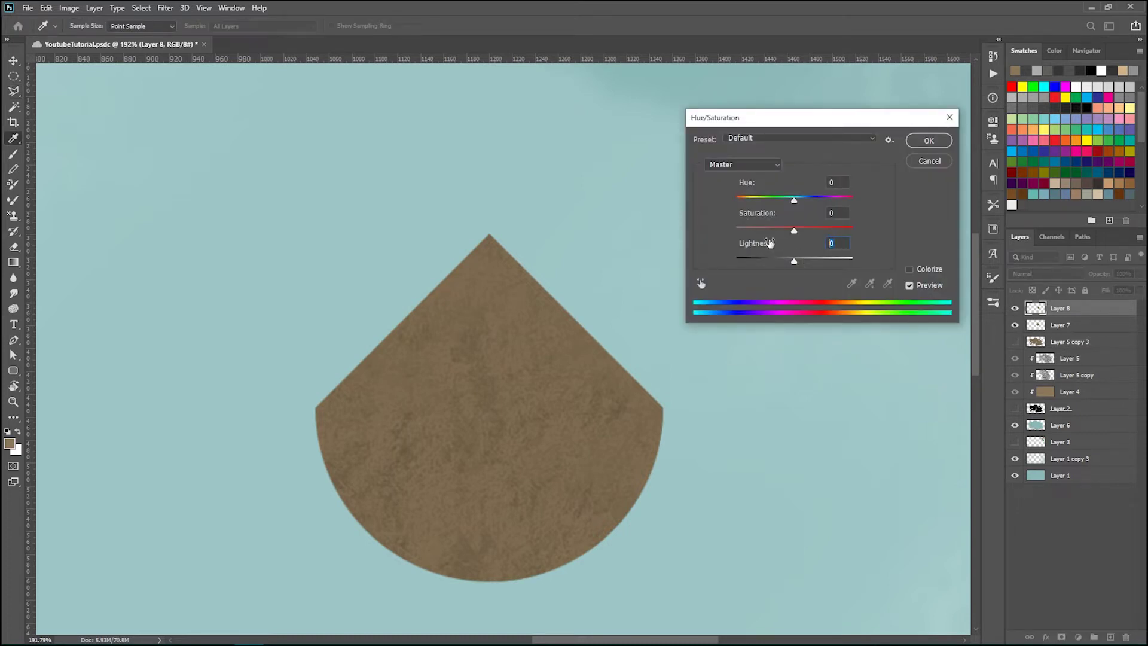
pyautogui.write('20')
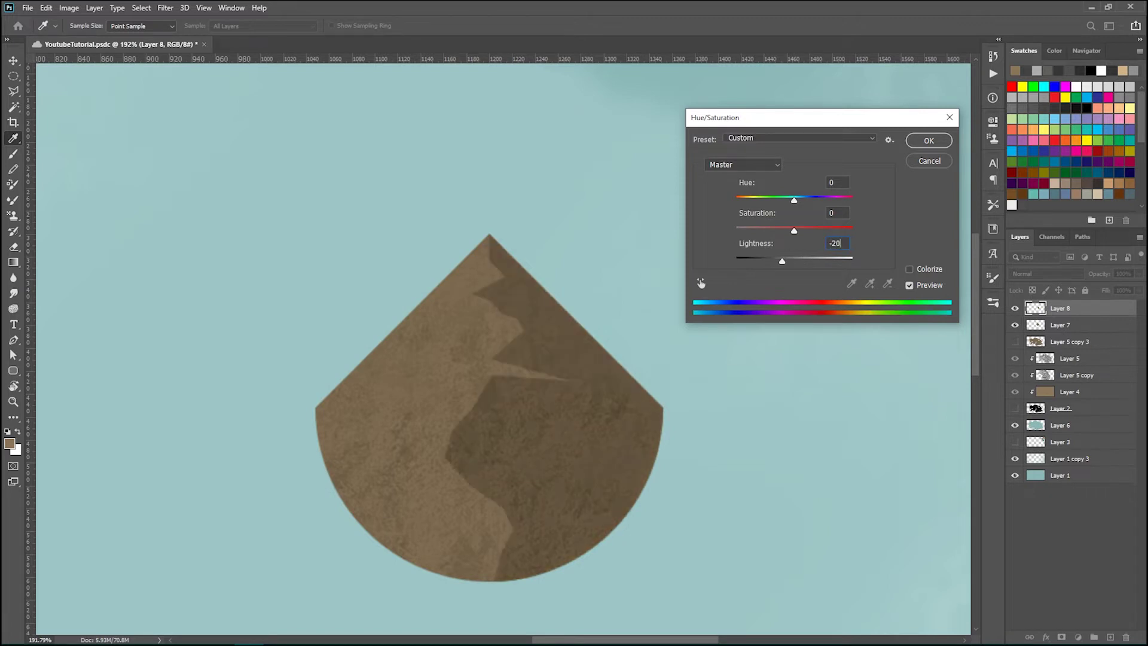
pyautogui.click(929, 140)
pyautogui.press('l')
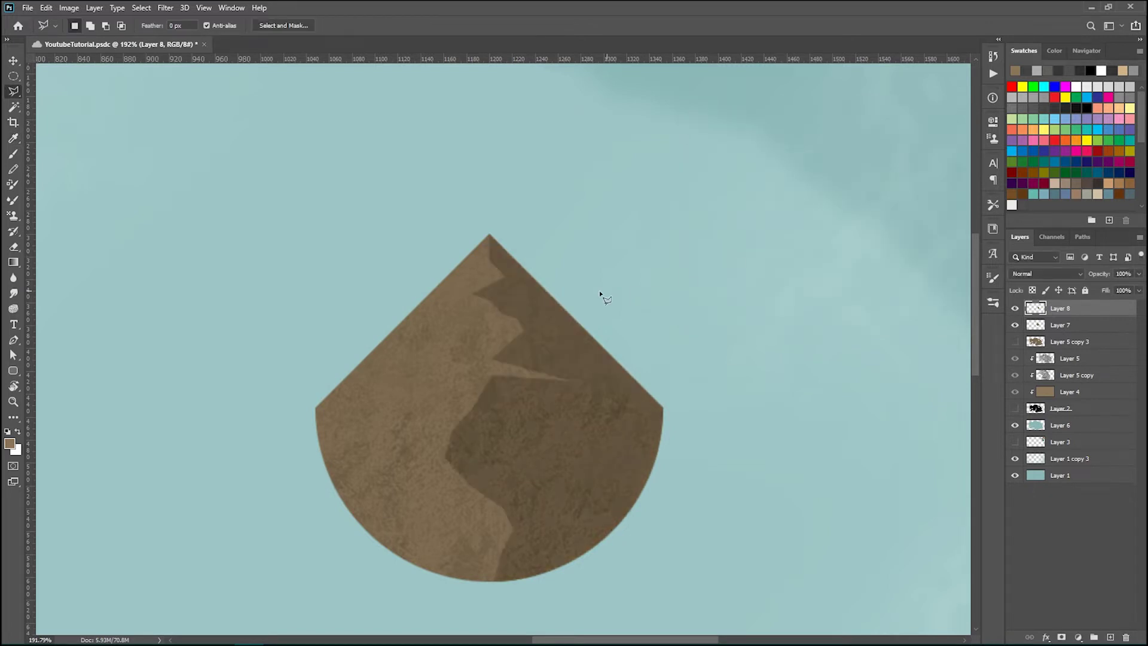
# Make Layer 7 active and toggle Layer 8's visibility to compare the mountain with and without its dark side
pyautogui.hotkey('ctrl', '-')
pyautogui.hotkey('ctrl', '-')
pyautogui.hotkey('ctrl', '-')
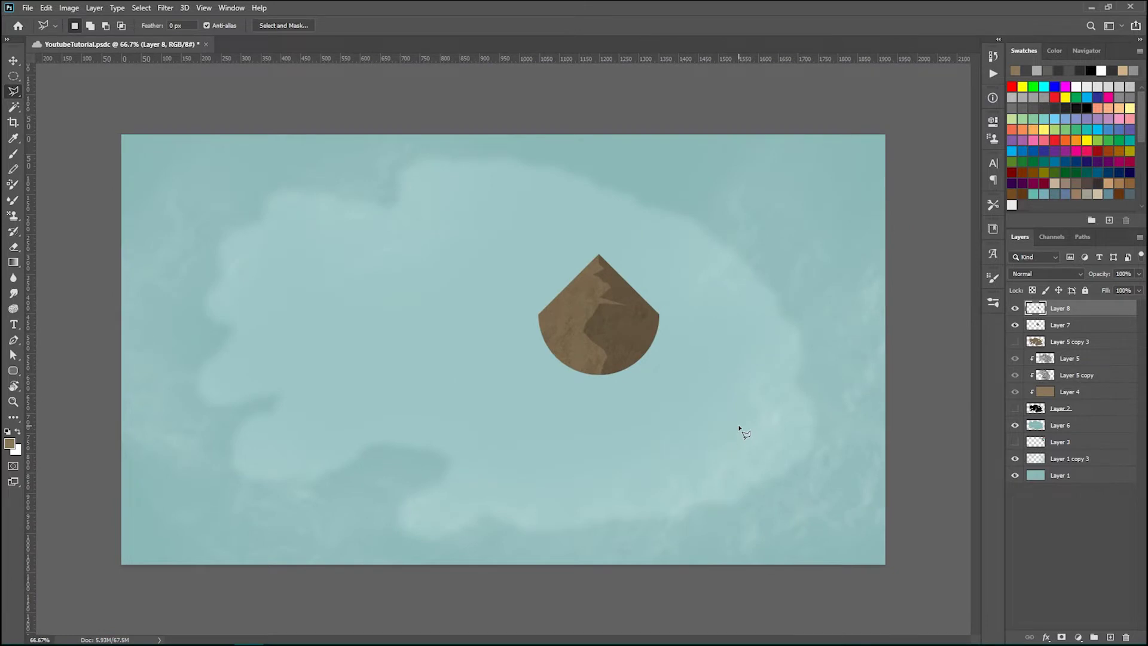
pyautogui.hotkey('ctrl', '+')
pyautogui.hotkey('ctrl', '+')
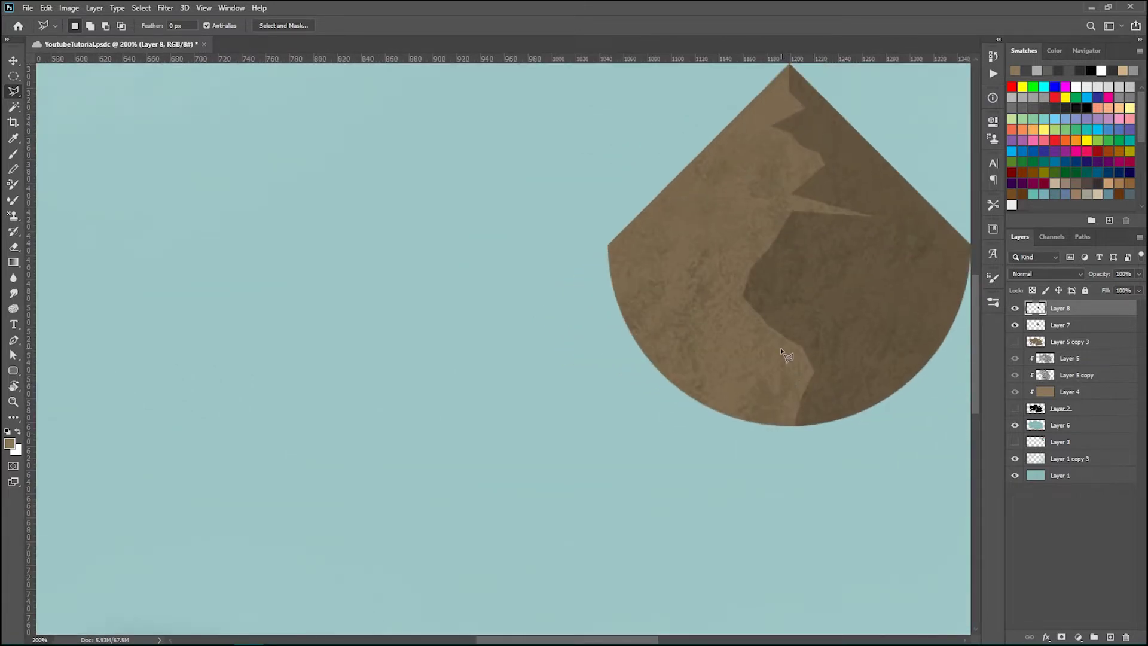
pyautogui.moveTo(782, 345); pyautogui.dragTo(584, 333)
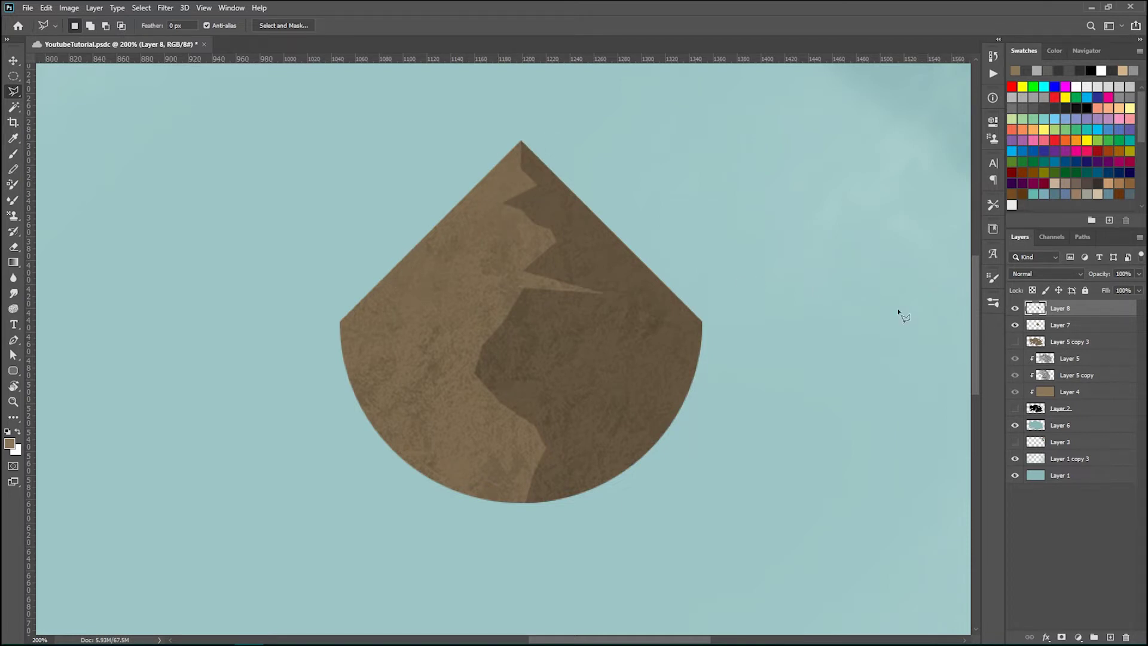
pyautogui.click(1092, 326)
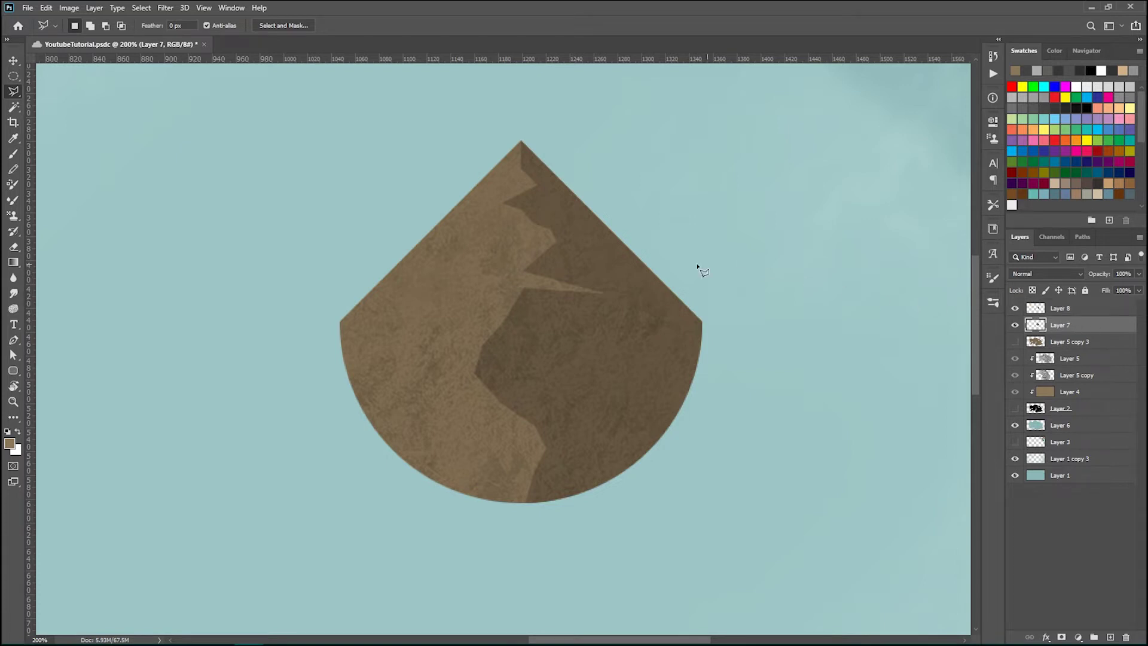
pyautogui.click(1014, 309)
pyautogui.click(1014, 308)
pyautogui.hotkey('ctrl', 'z')
# Select the ridge and right side of the mountain with the Polygonal Lasso, cutting a jagged edge with long spikes down the left face
pyautogui.click(295, 328)
pyautogui.click(507, 177)
pyautogui.click(477, 212)
pyautogui.click(510, 232)
pyautogui.click(505, 251)
pyautogui.click(459, 277)
pyautogui.click(507, 257)
pyautogui.click(413, 336)
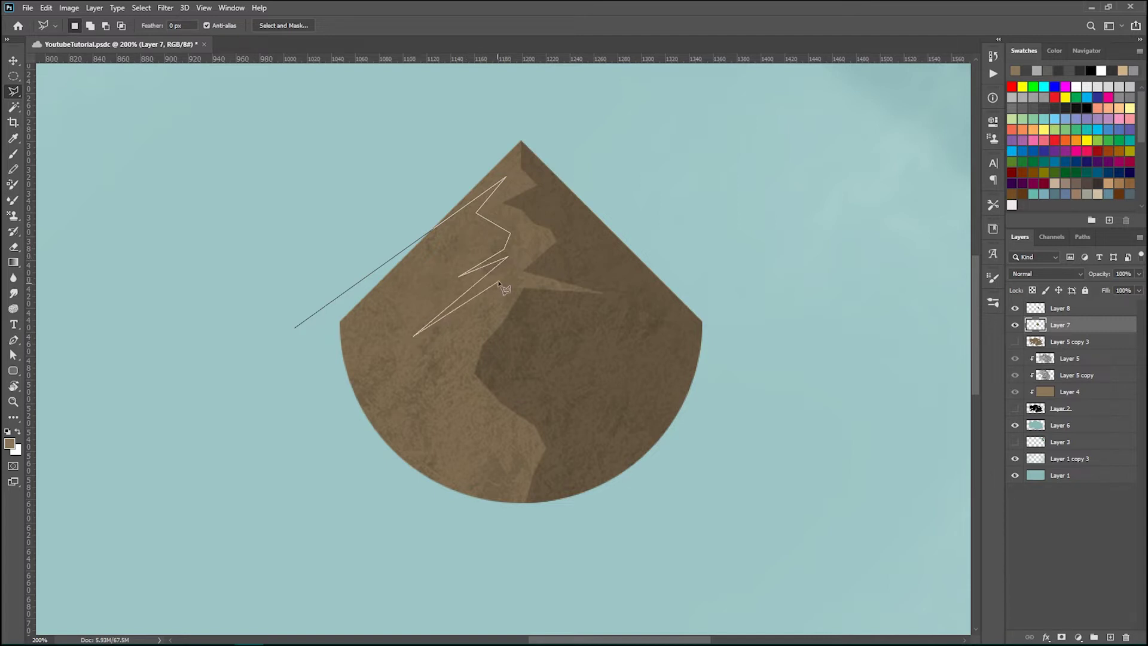
pyautogui.click(507, 271)
pyautogui.click(493, 309)
pyautogui.click(395, 428)
pyautogui.click(483, 427)
pyautogui.click(509, 449)
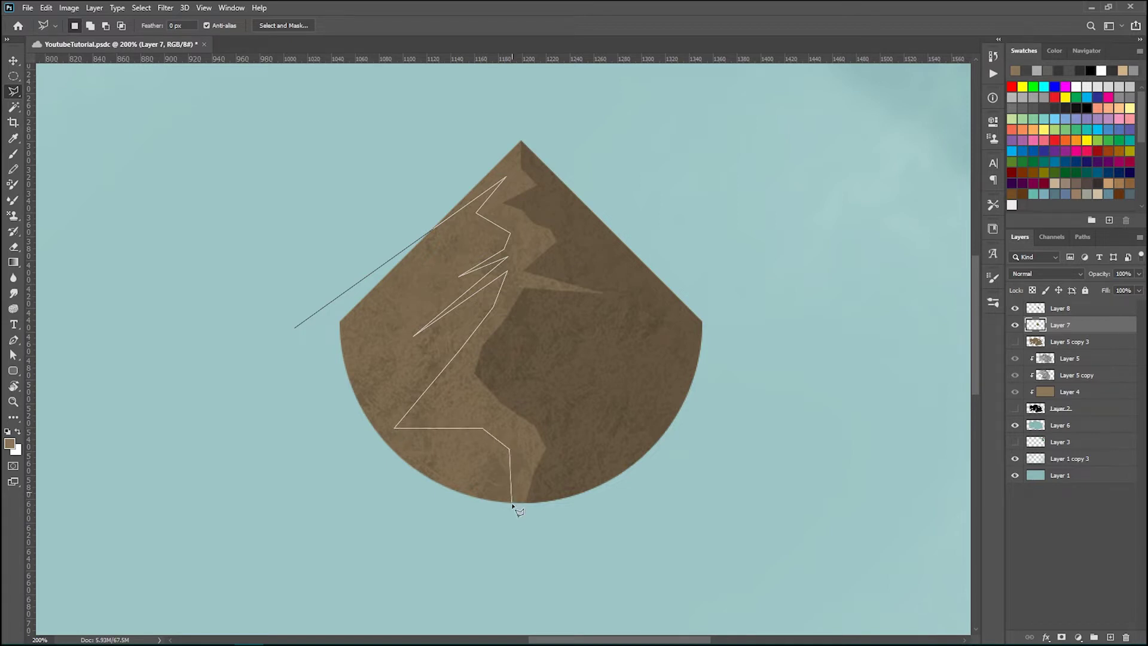
pyautogui.click(511, 539)
pyautogui.click(634, 556)
pyautogui.click(843, 150)
pyautogui.click(572, 103)
pyautogui.click(295, 329)
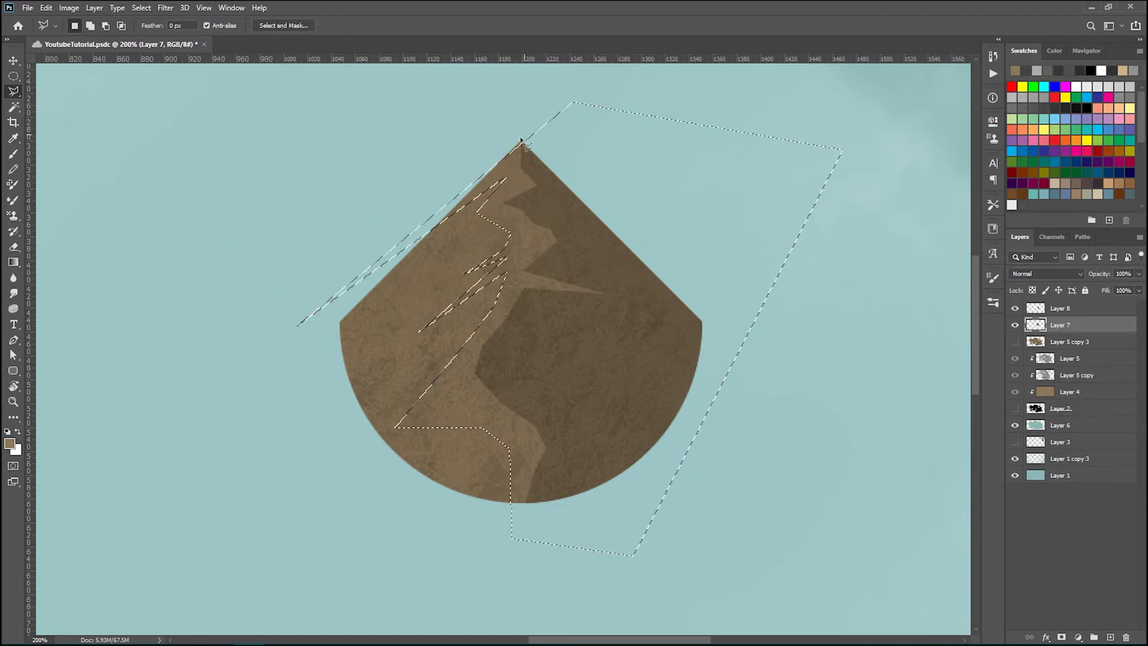
# Add the area around the mountain's tip to the selection with the Polygonal Lasso
pyautogui.scroll(3, 508, 151)
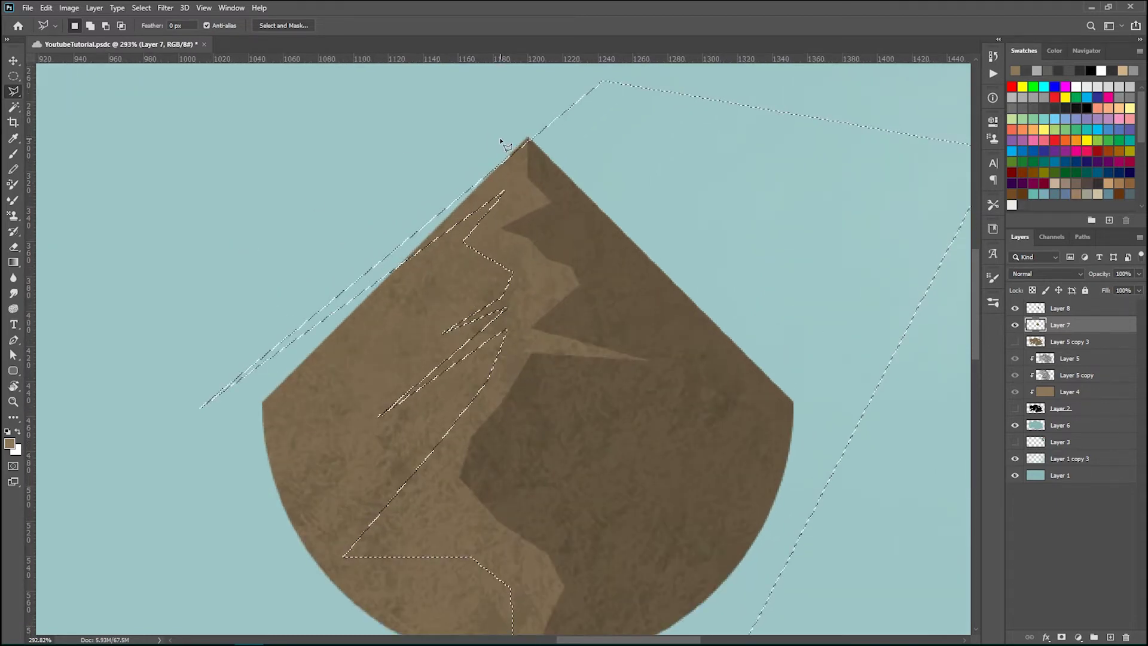
pyautogui.click(408, 161)
pyautogui.click(596, 187)
pyautogui.click(601, 82)
pyautogui.click(571, 107)
pyautogui.click(473, 87)
pyautogui.click(409, 161)
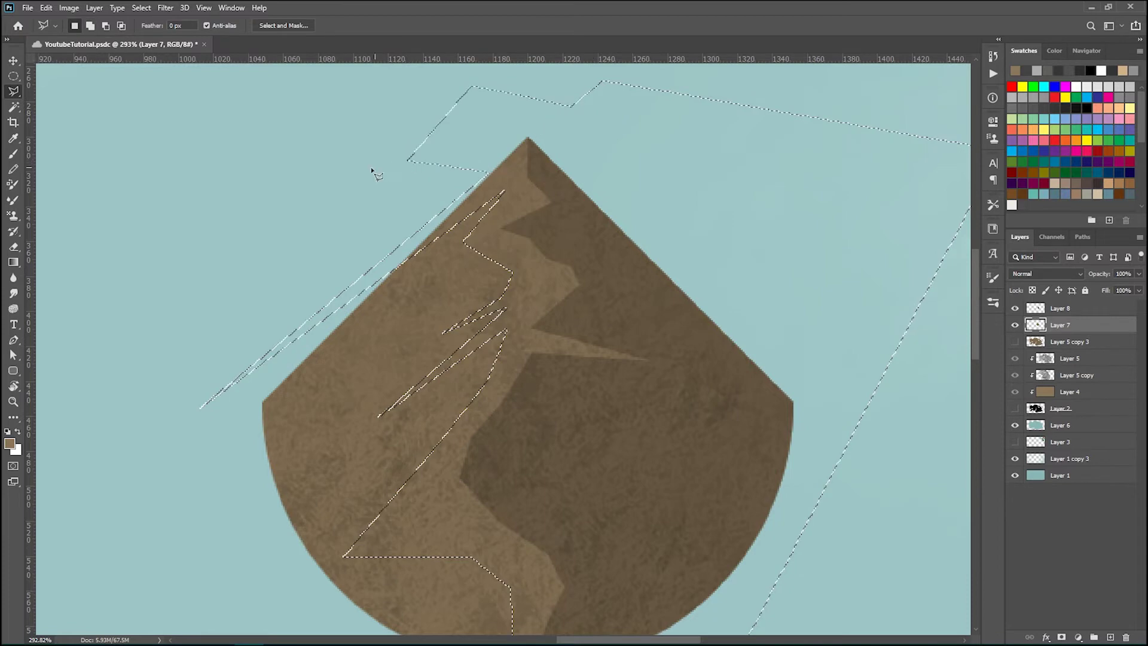
# Feather the selection by 5 pixels and copy the selected part of Layer 7 to a new layer
pyautogui.scroll(-3, 263, 186)
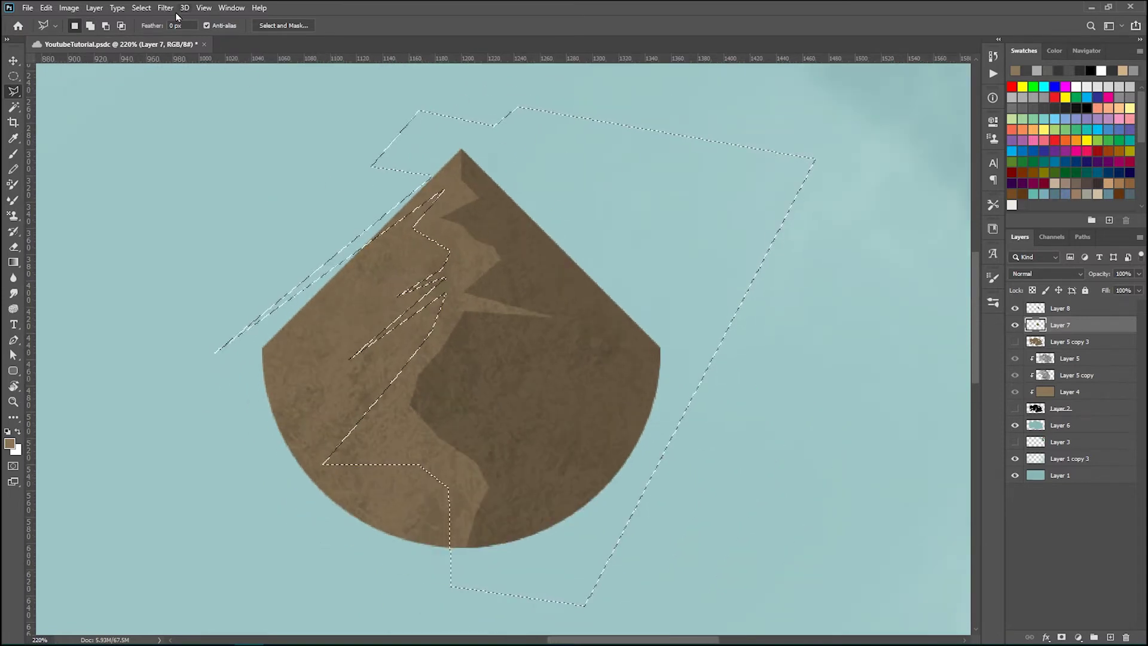
pyautogui.click(141, 7)
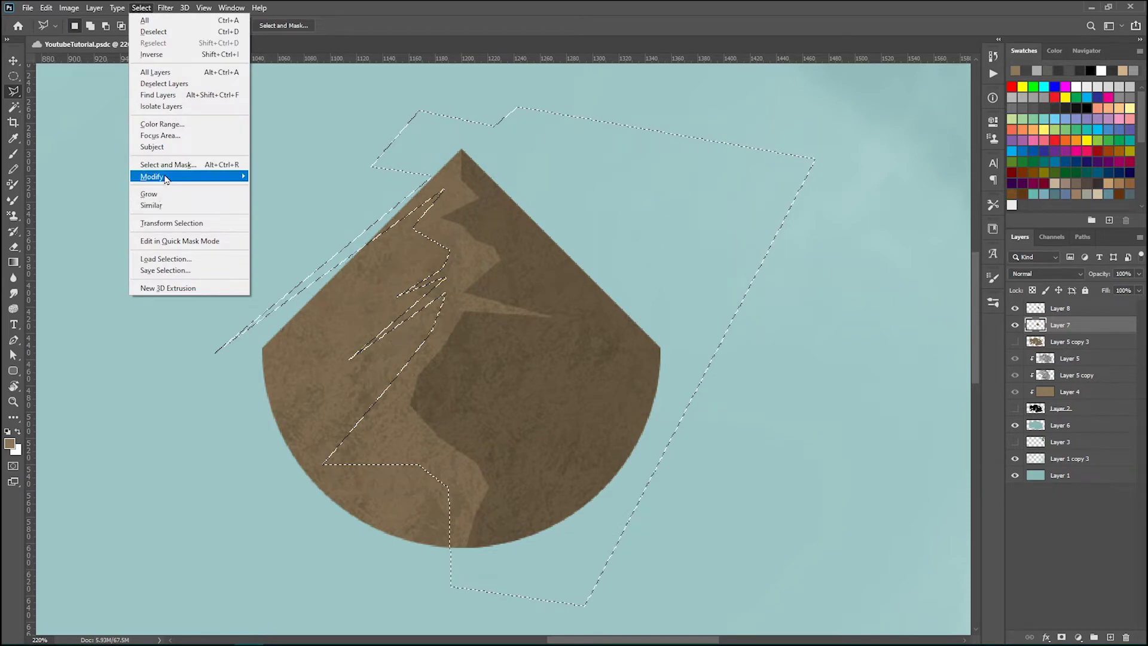
pyautogui.moveTo(216, 177)
pyautogui.click(287, 222)
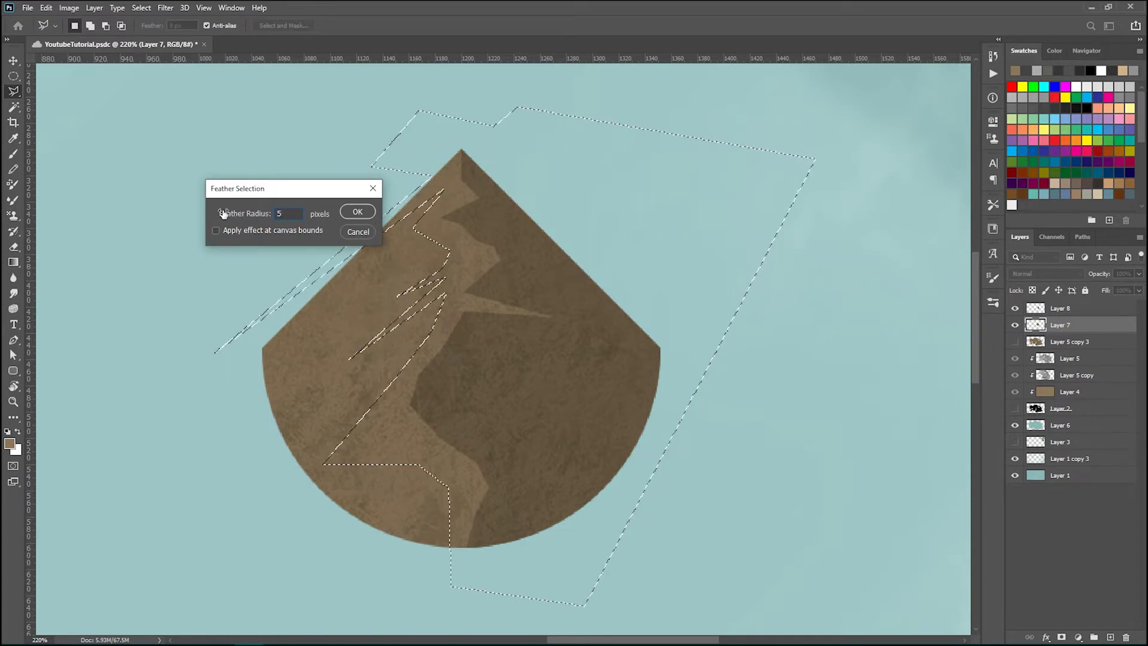
pyautogui.press('Return')
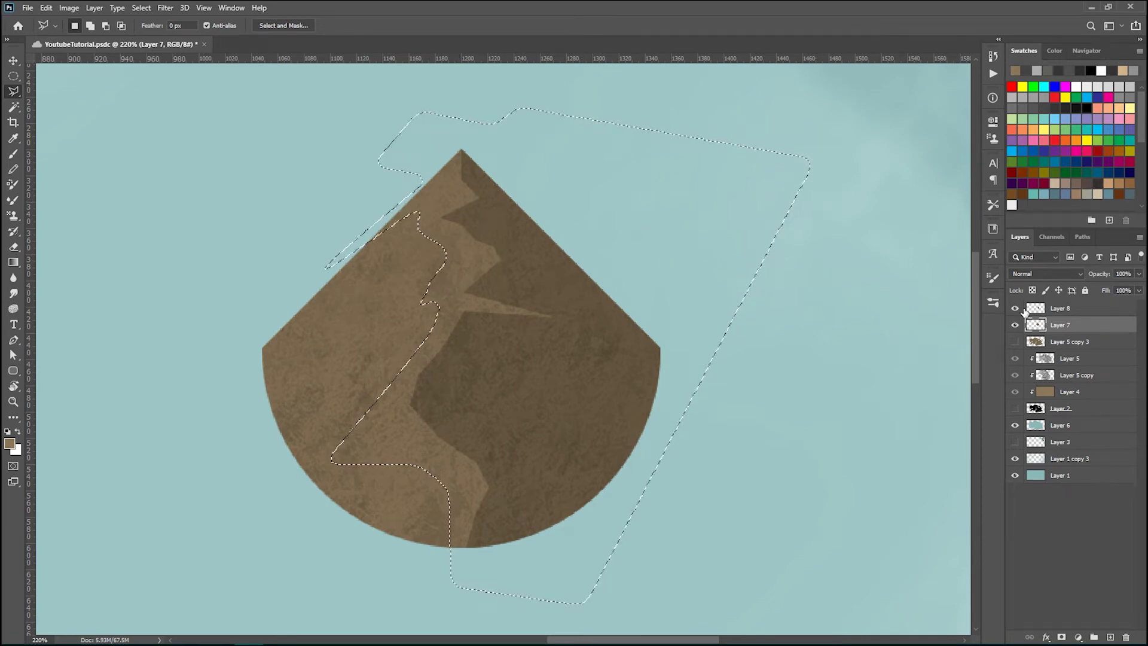
pyautogui.hotkey('ctrl', 'j')
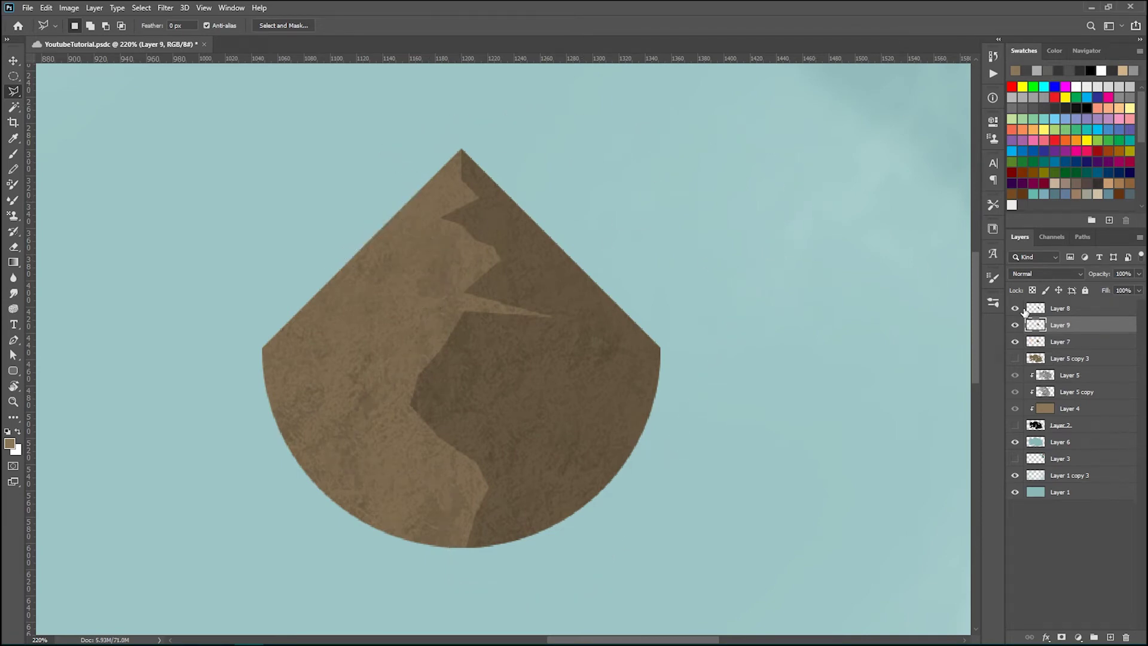
# Lighten Layer 9 with Hue/Saturation at Lightness +13 while Layer 7 is hidden, and show Layer 7 again
pyautogui.click(1016, 343)
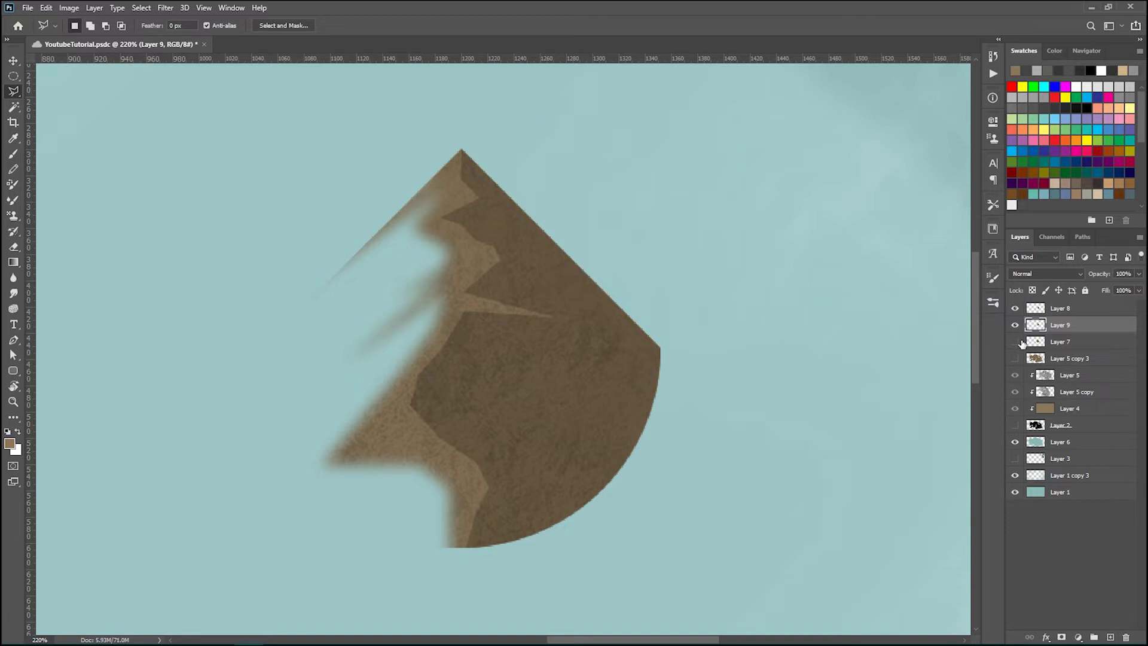
pyautogui.hotkey('ctrl', 'u')
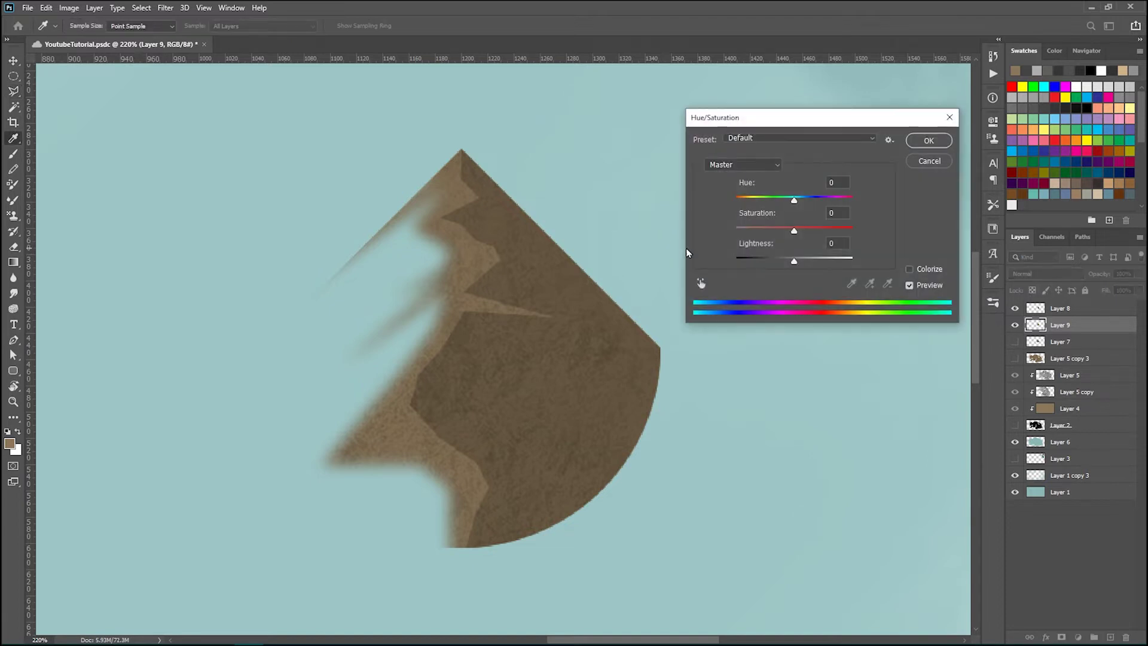
pyautogui.moveTo(795, 268); pyautogui.dragTo(806, 265)
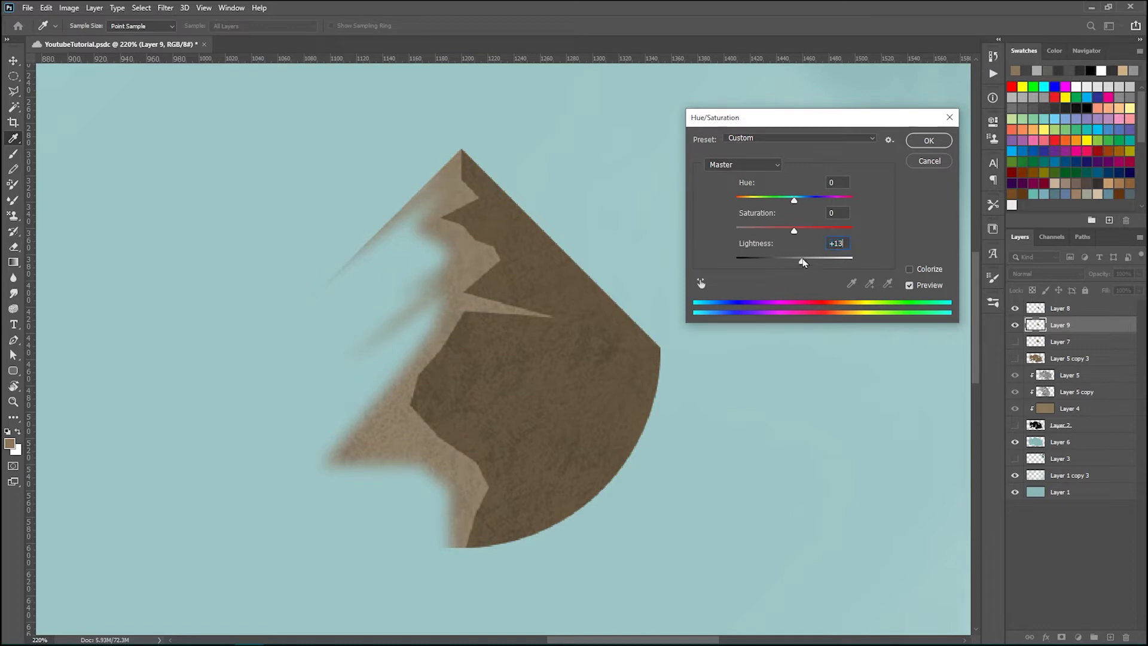
pyautogui.press('Return')
pyautogui.press('l')
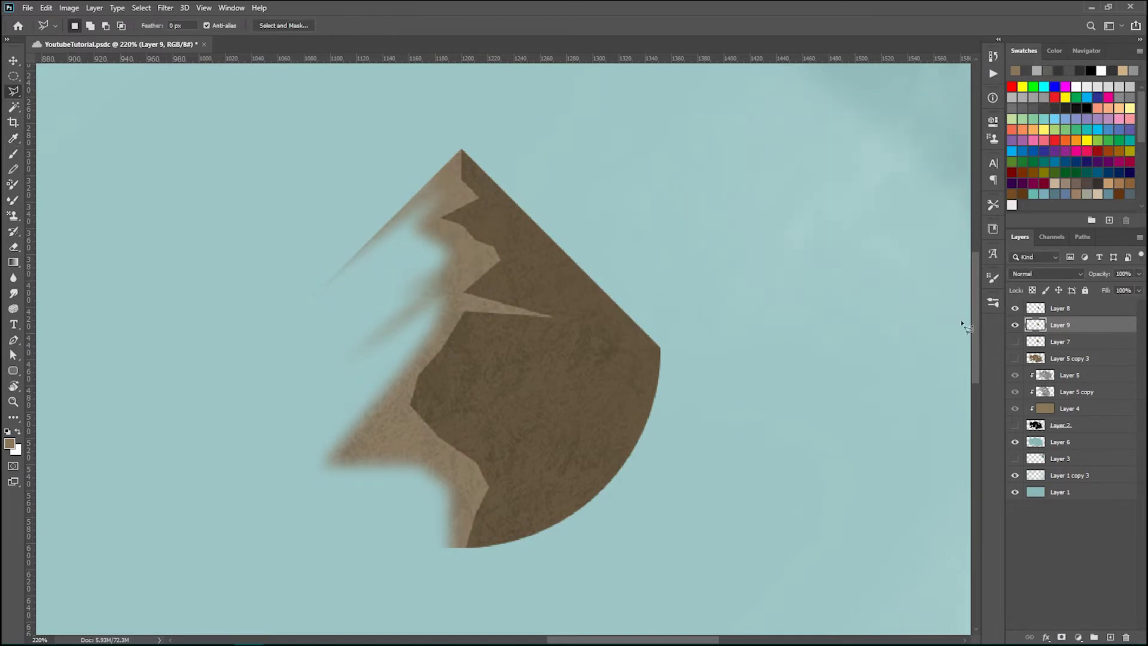
pyautogui.click(1015, 341)
# Make Layer 7 active and save the document
pyautogui.hotkey('ctrl', '-')
pyautogui.hotkey('ctrl', '-')
pyautogui.hotkey('ctrl', '-')
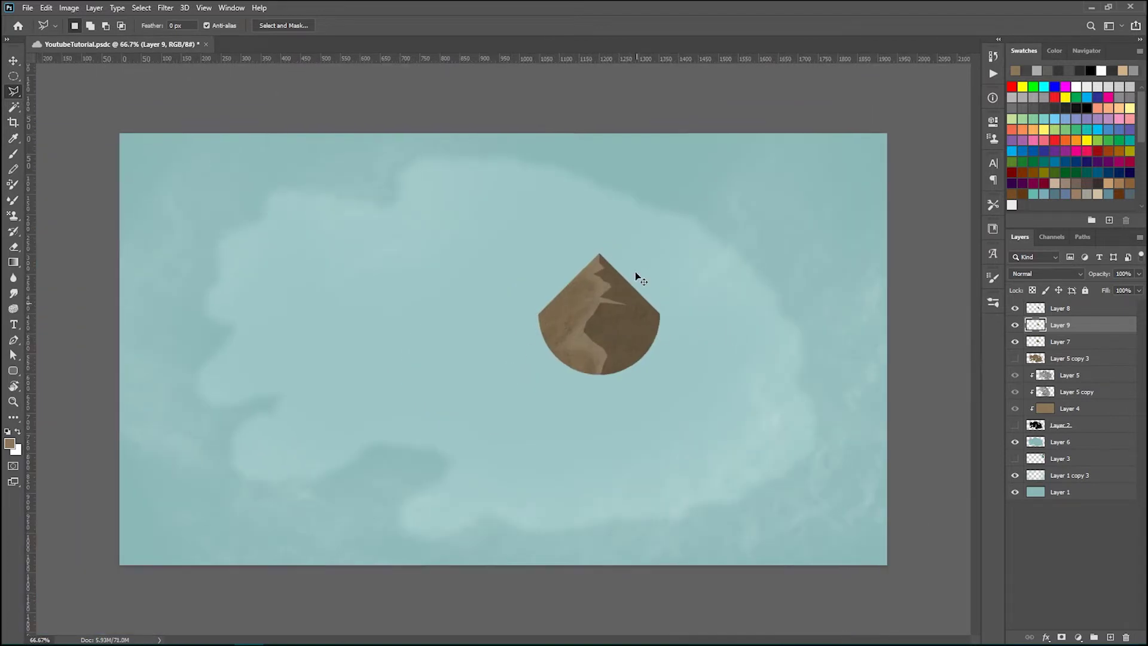
pyautogui.hotkey('ctrl', '+')
pyautogui.hotkey('ctrl', '+')
pyautogui.moveTo(650, 238); pyautogui.dragTo(478, 278)
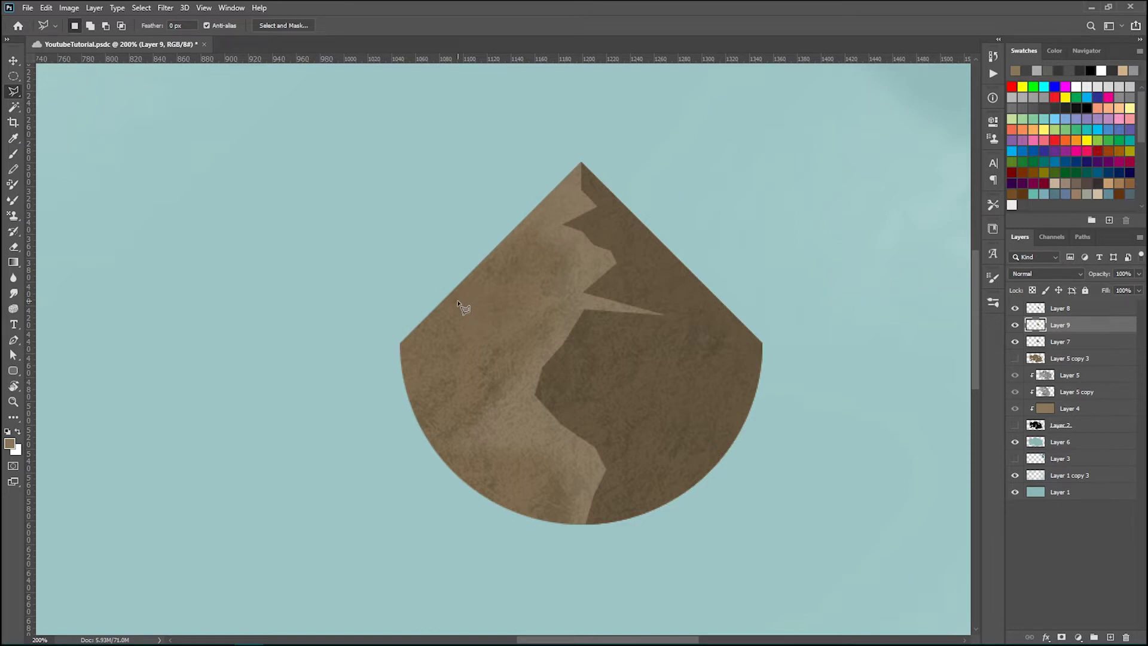
pyautogui.click(1094, 342)
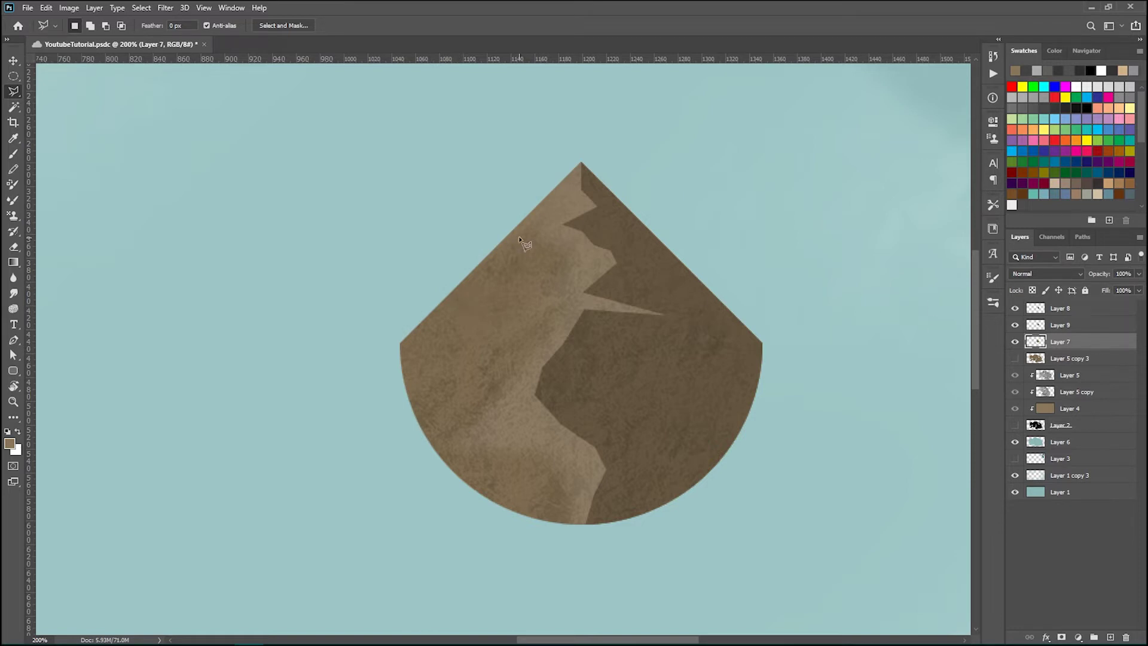
pyautogui.scroll(1, 572, 210)
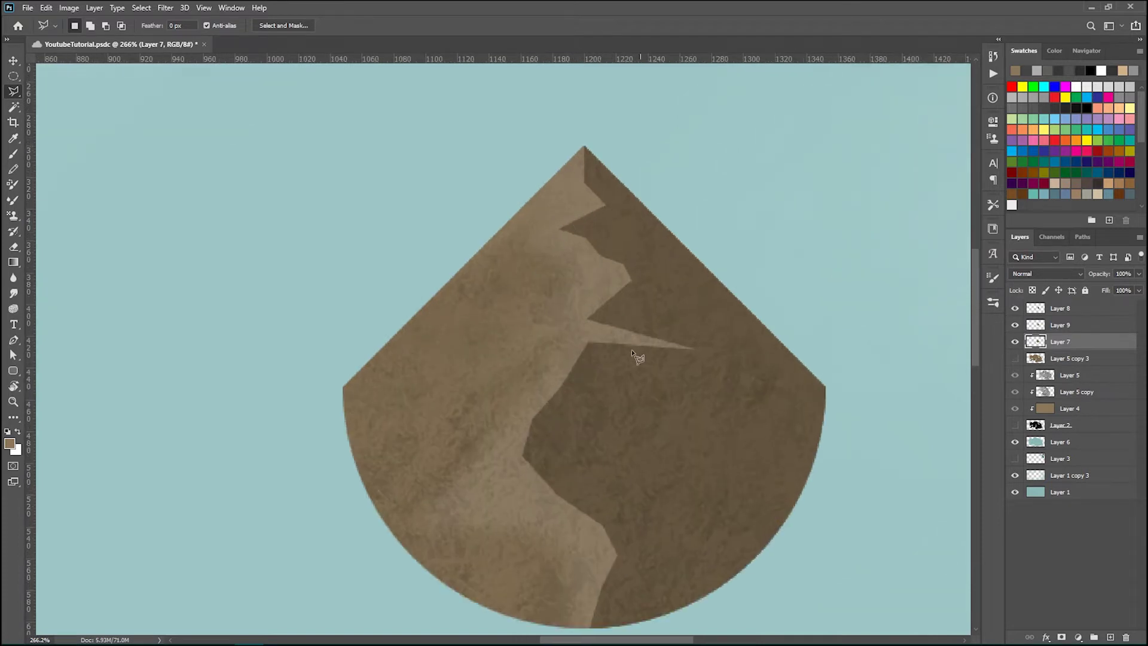
pyautogui.scroll(-1, 488, 398)
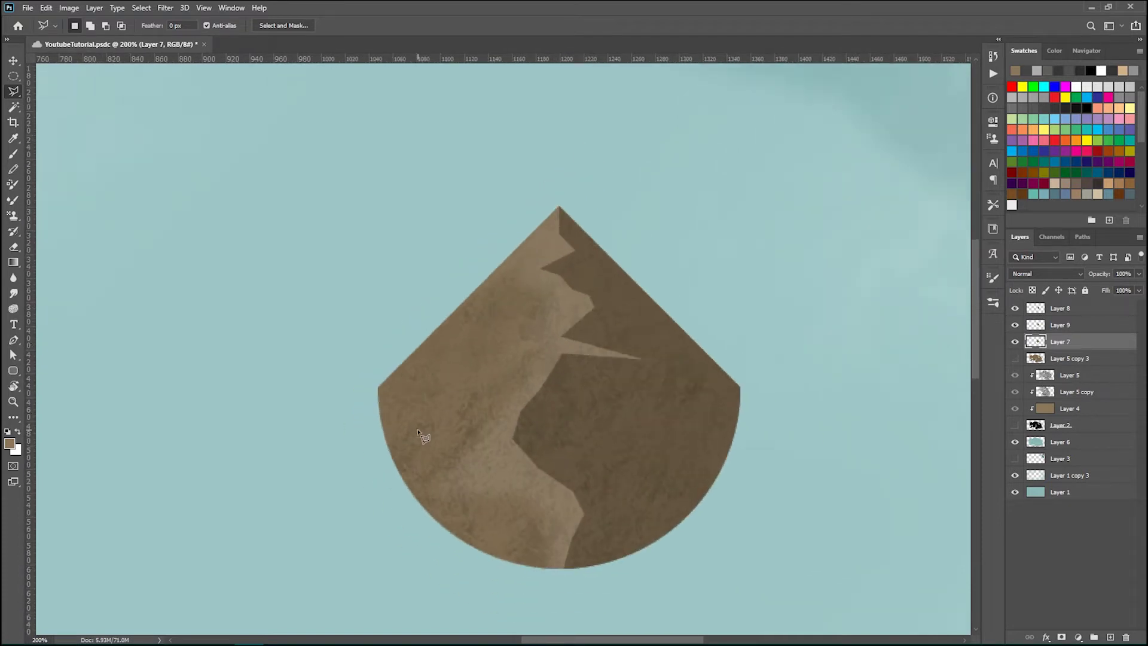
pyautogui.click(564, 341)
pyautogui.click(643, 361)
pyautogui.scroll(2, 549, 263)
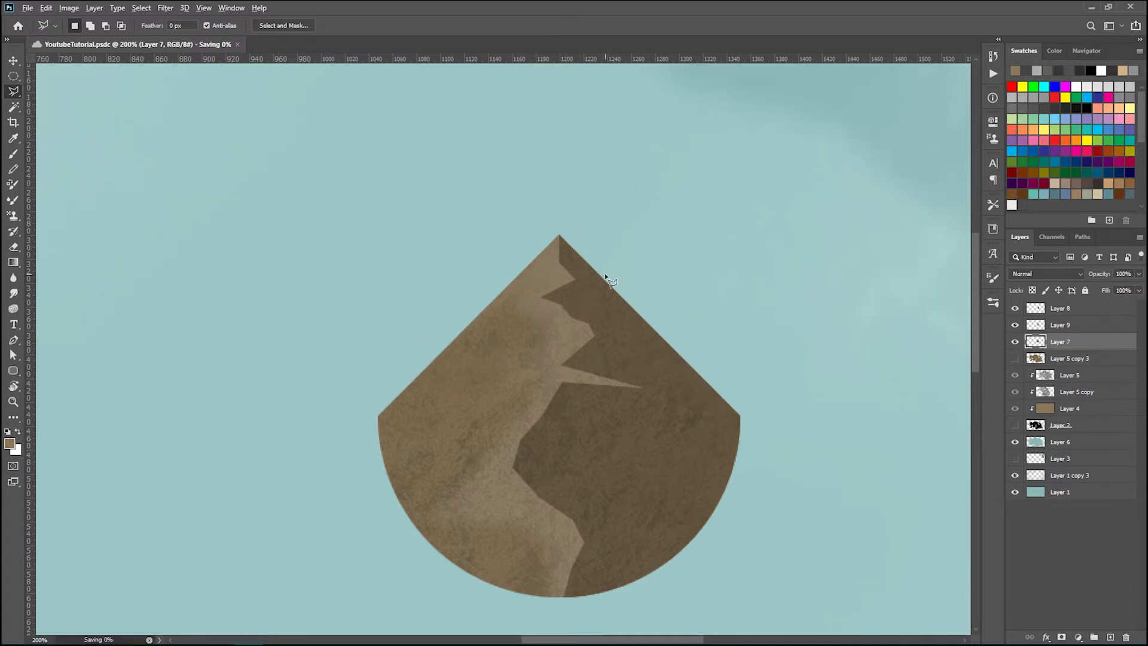
pyautogui.scroll(3, 592, 335)
pyautogui.scroll(-2, 520, 379)
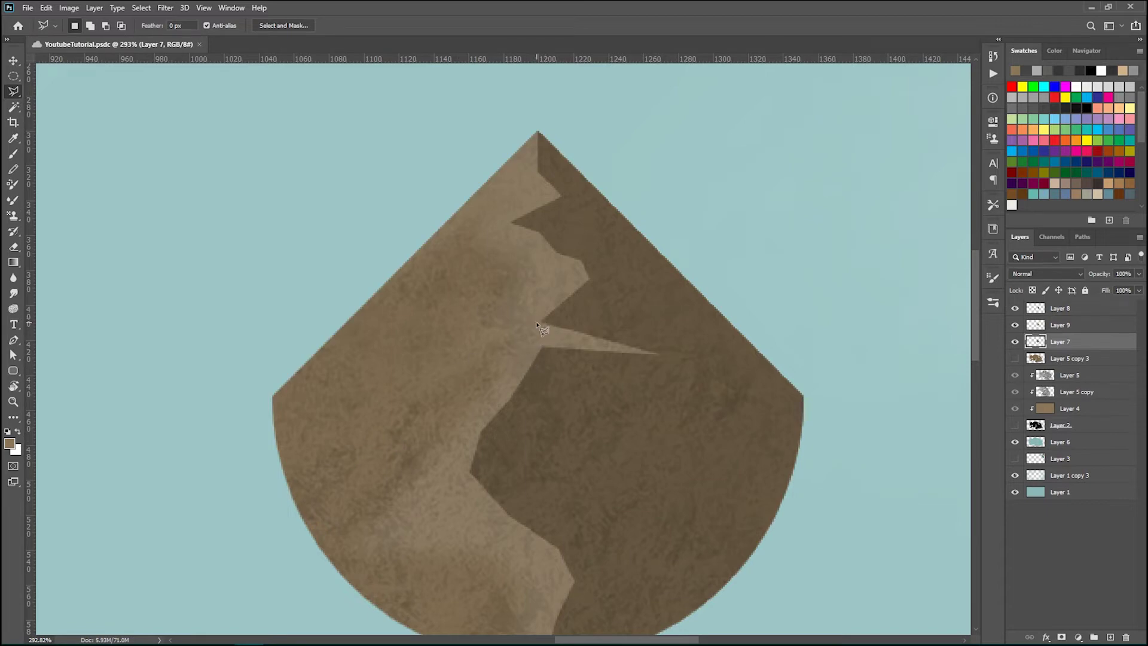
# Start a Polygonal Lasso outline with two thin spikes running from the ridge's middle notch down the mountain's light slope
pyautogui.click(542, 322)
pyautogui.click(326, 459)
pyautogui.click(565, 321)
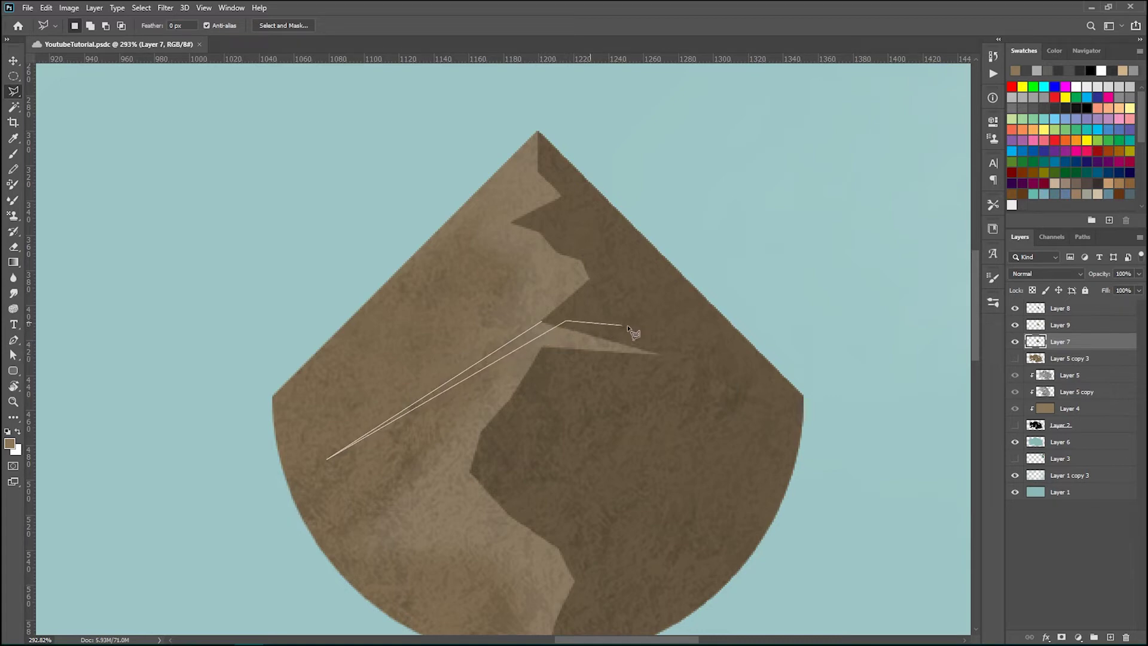
pyautogui.click(578, 360)
pyautogui.click(542, 347)
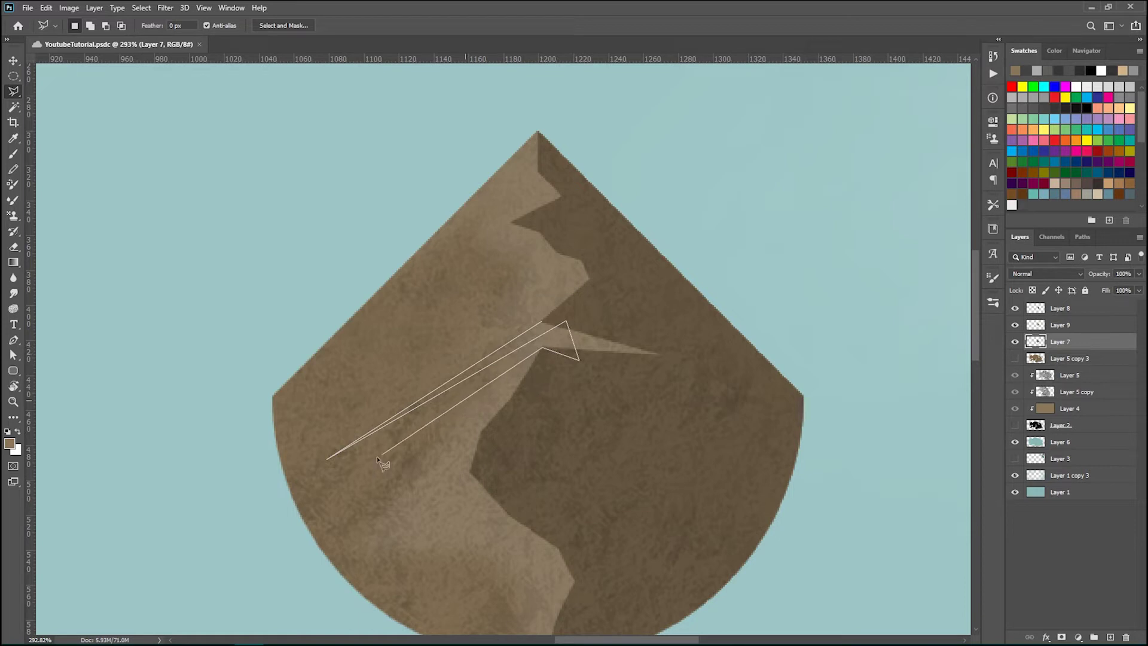
pyautogui.click(311, 483)
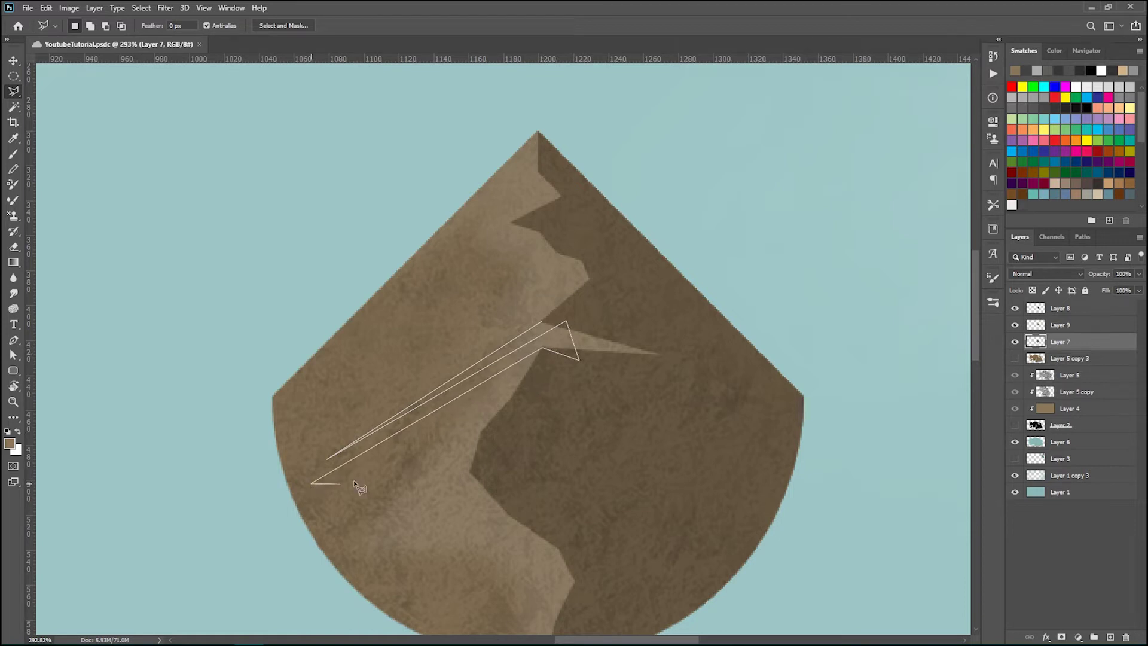
pyautogui.click(507, 421)
# Extend the lasso outline with a wider jagged spur reaching from the ridge to the lower edge of the light slope
pyautogui.click(478, 470)
pyautogui.click(448, 473)
pyautogui.click(388, 511)
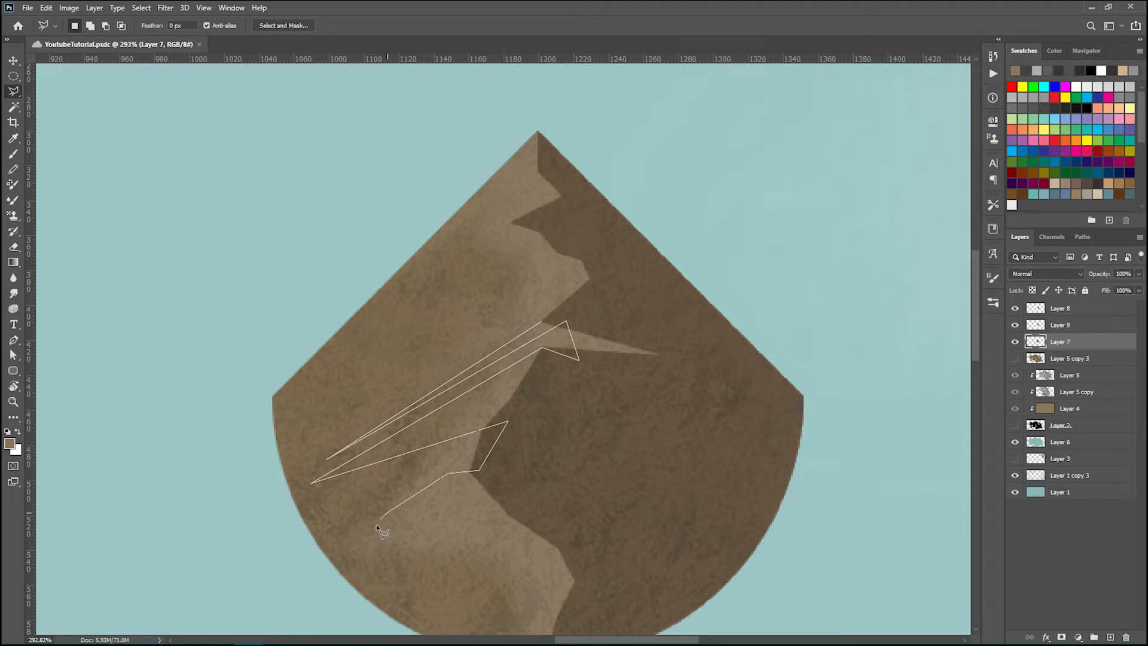
pyautogui.click(343, 566)
pyautogui.click(448, 519)
pyautogui.click(548, 486)
# Add a spur along the mountain's base and carry the lasso outline around the outside of the dark side
pyautogui.scroll(-3, 584, 507)
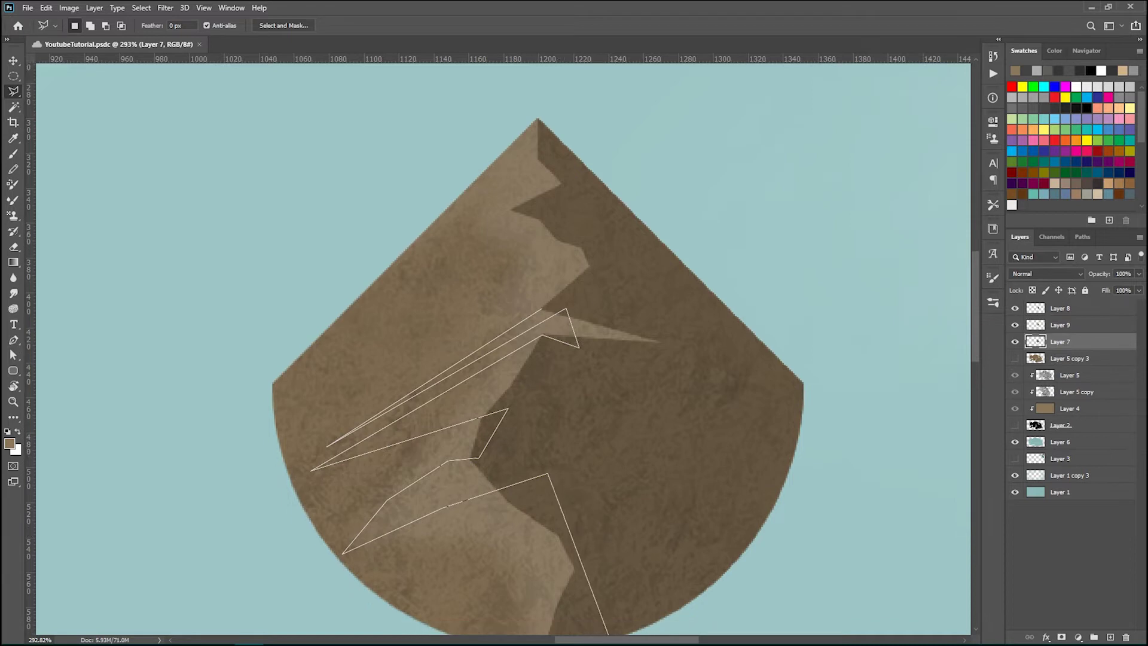
pyautogui.click(589, 532)
pyautogui.click(537, 554)
pyautogui.click(446, 616)
pyautogui.click(690, 615)
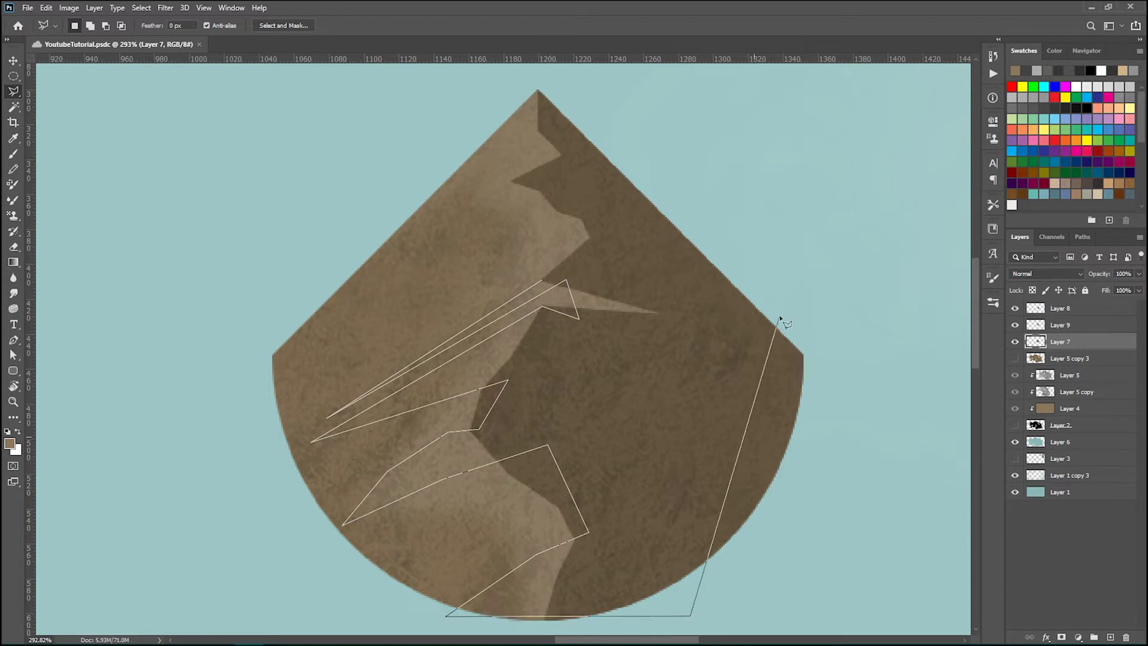
pyautogui.click(770, 229)
pyautogui.click(689, 149)
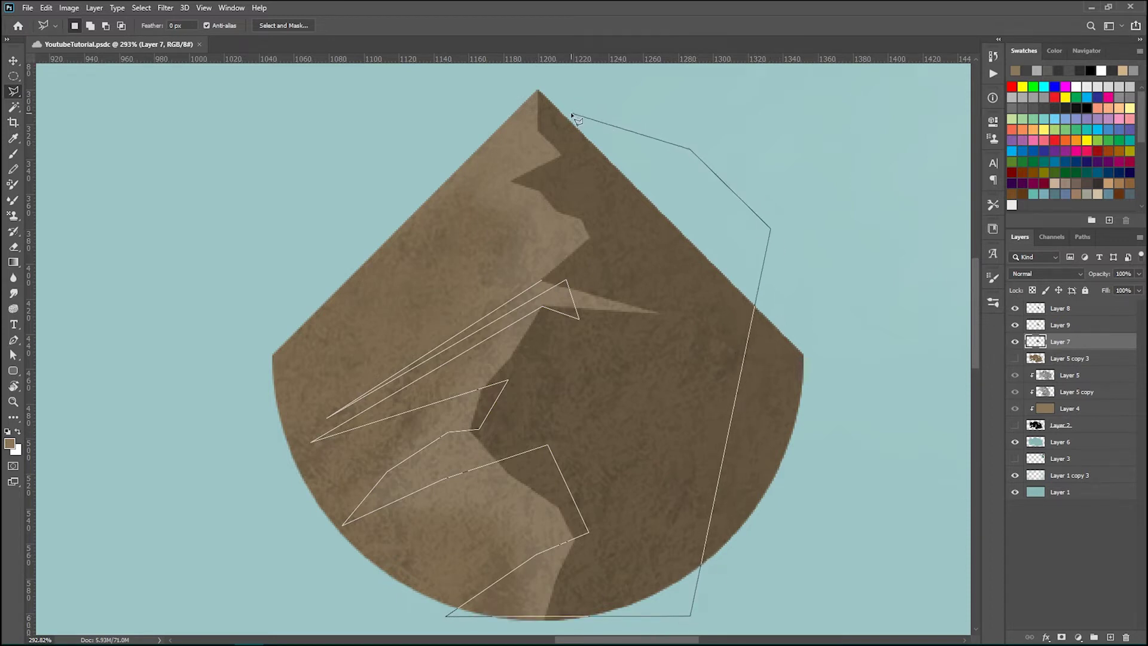
# Add a long thin spike from just below the peak down the light slope and close the lasso selection
pyautogui.click(574, 146)
pyautogui.click(559, 163)
pyautogui.click(500, 183)
pyautogui.click(316, 330)
pyautogui.click(517, 198)
pyautogui.click(583, 173)
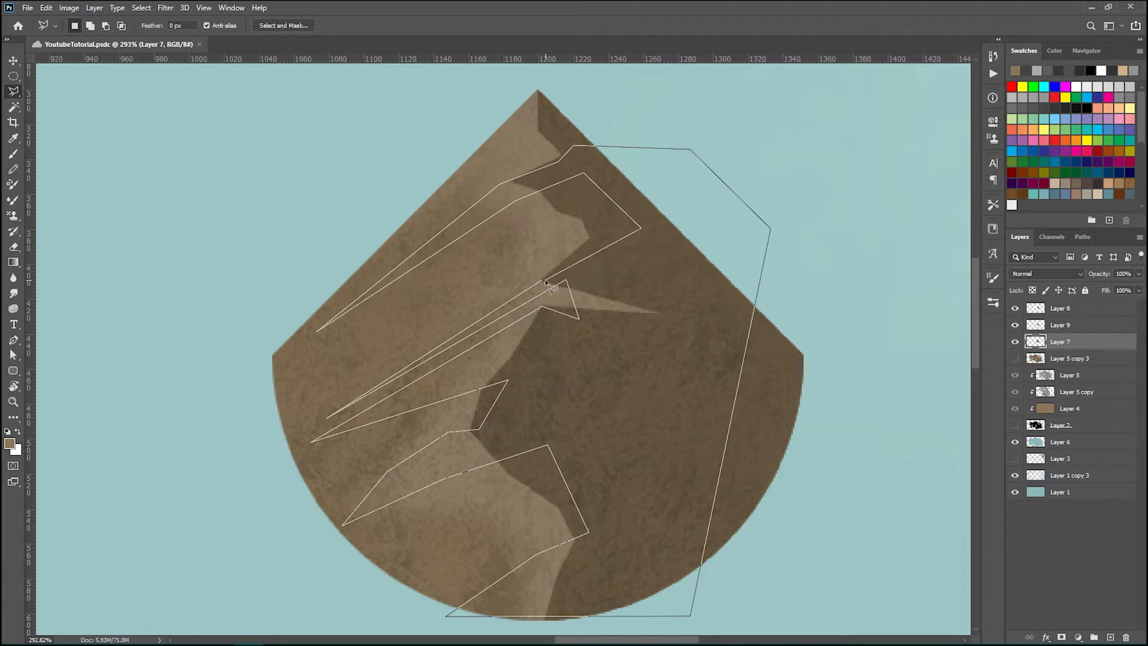
pyautogui.press('Escape')
pyautogui.hotkey('ctrl', 'z')
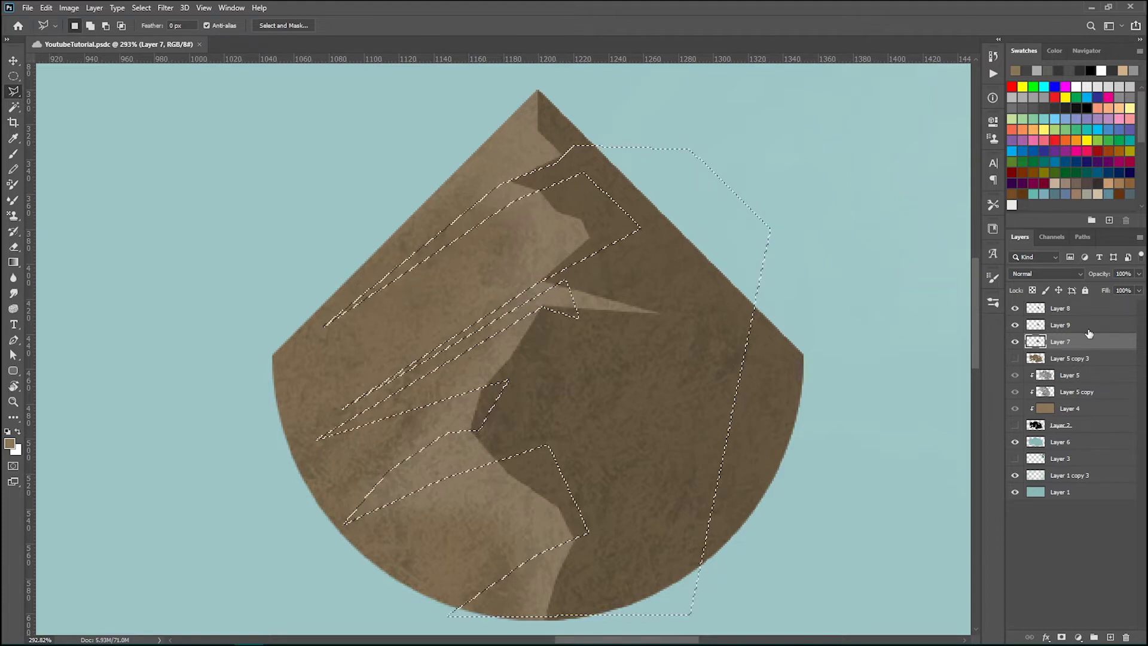
# Copy the selected part of Layer 7 to a new layer and lighten it with Hue/Saturation at Lightness +5
pyautogui.hotkey('ctrl', 'j')
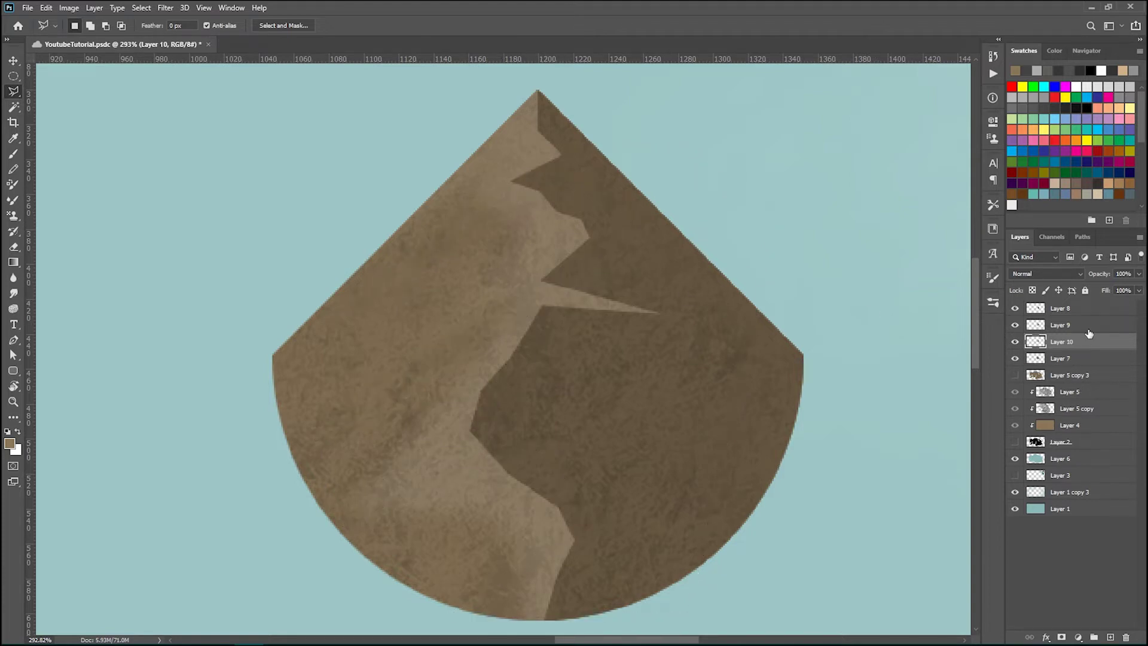
pyautogui.hotkey('ctrl', 'u')
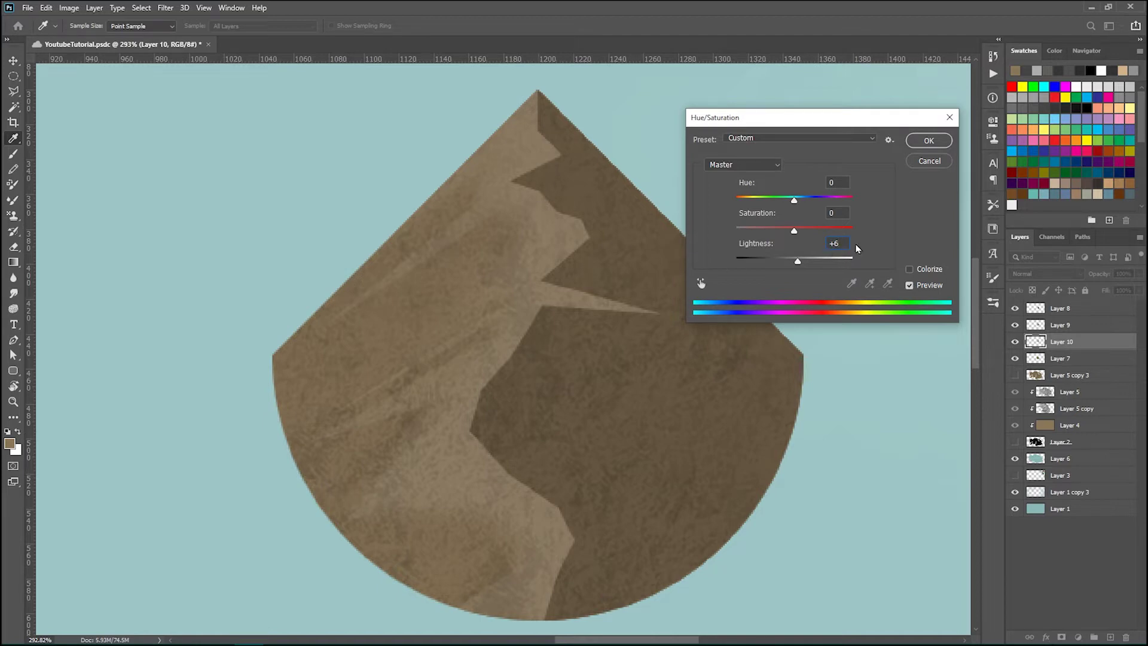
pyautogui.doubleClick(834, 245)
pyautogui.write('5')
pyautogui.press('Return')
pyautogui.press('l')
# Show the land layer, Layer 5 copy 3, beneath the mountain
pyautogui.hotkey('ctrl', '-')
pyautogui.hotkey('ctrl', '-')
pyautogui.hotkey('ctrl', '-')
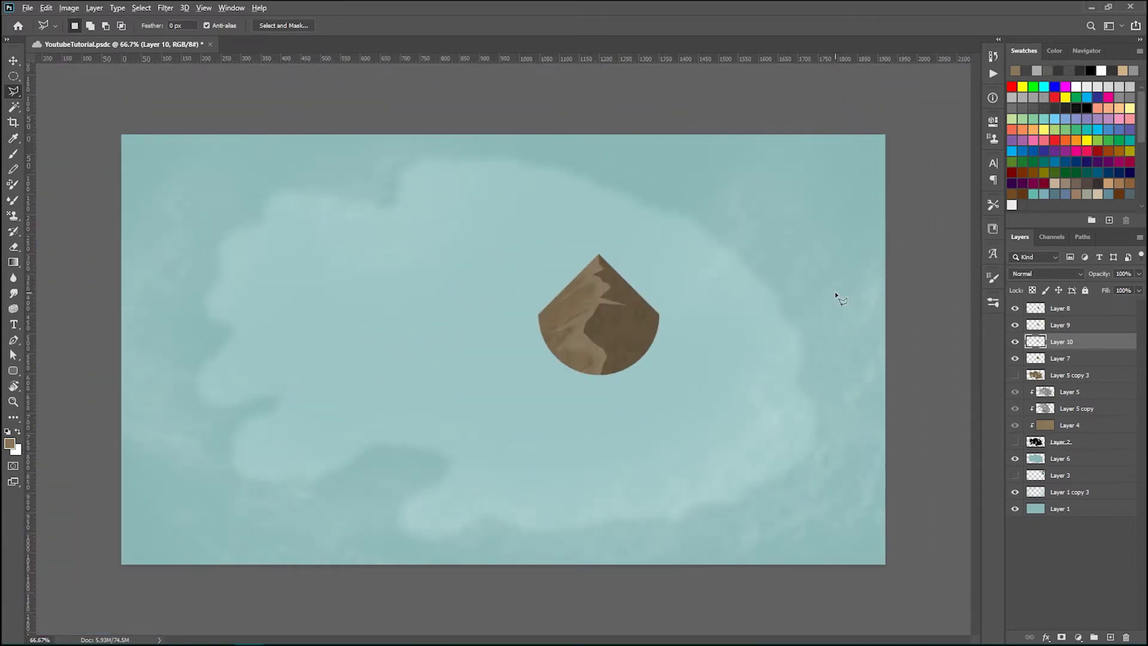
pyautogui.scroll(3, 837, 296)
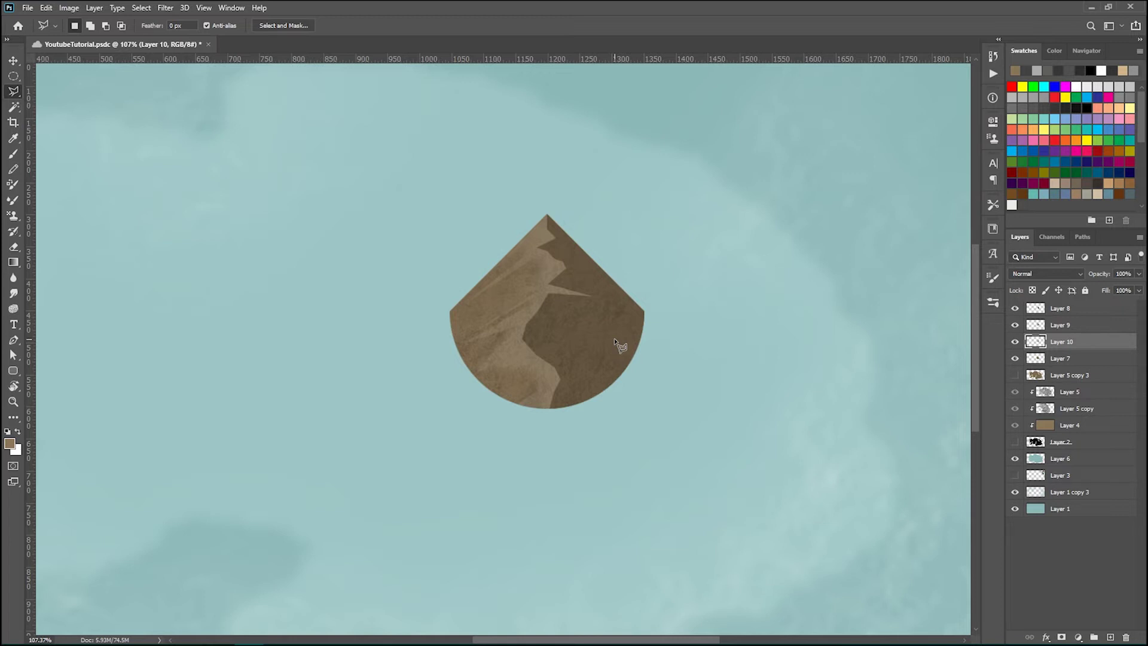
pyautogui.click(1015, 375)
pyautogui.scroll(-3, 604, 368)
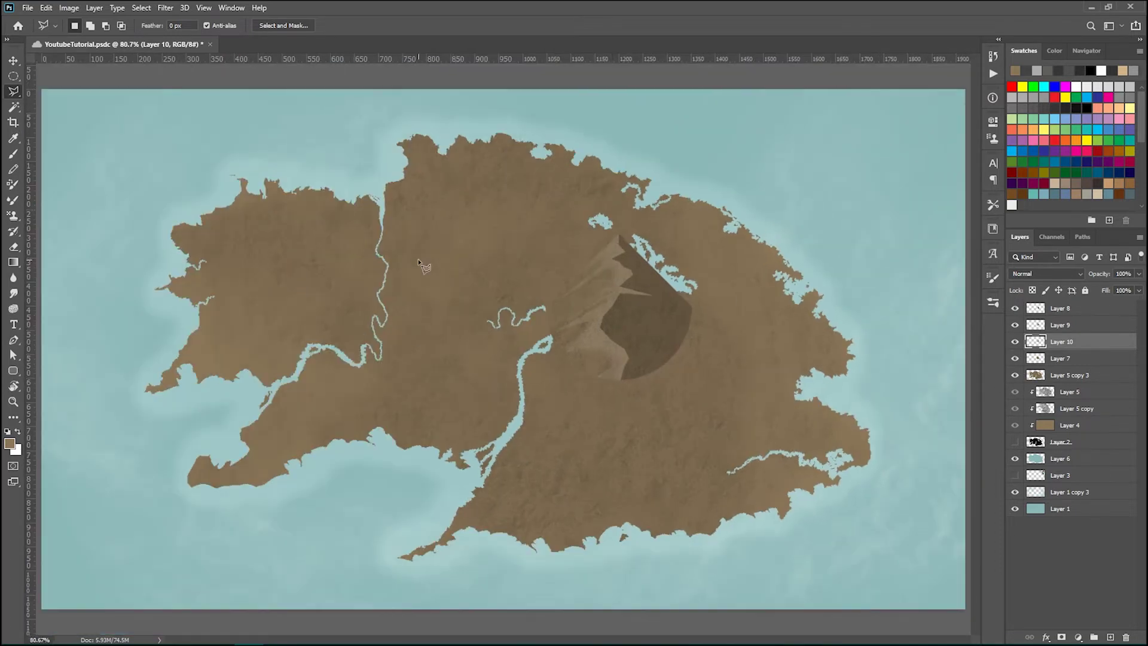
# Select Layer 7 through Layer 8 together and move the mountain down onto open land below the northeastern lakes
pyautogui.click(13, 60)
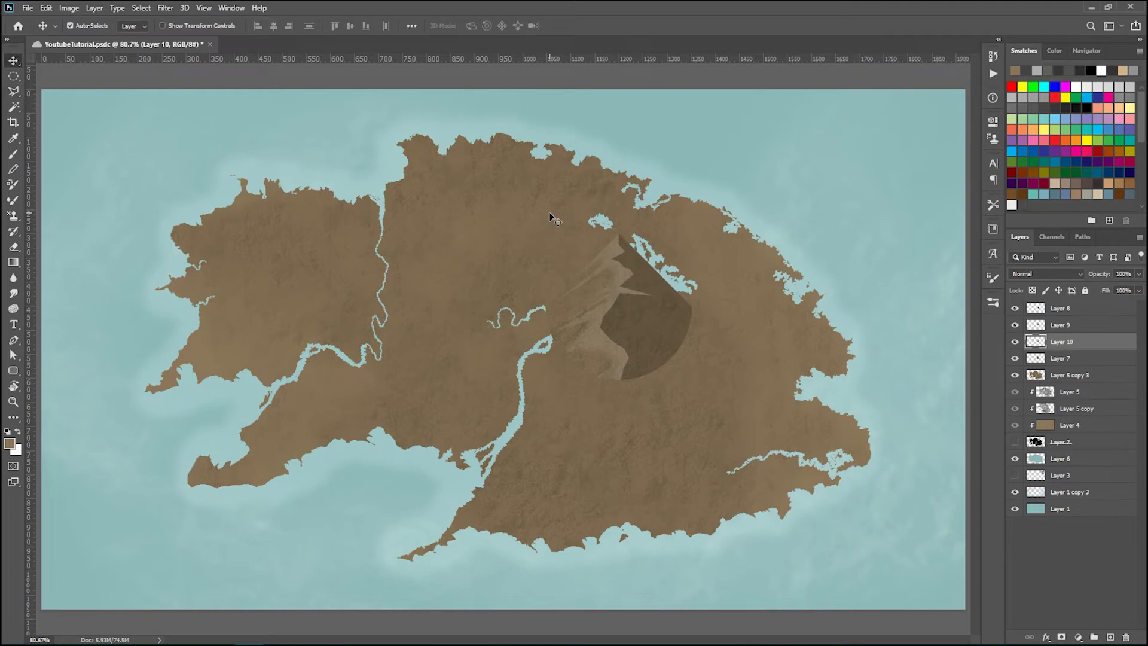
pyautogui.click(1082, 359)
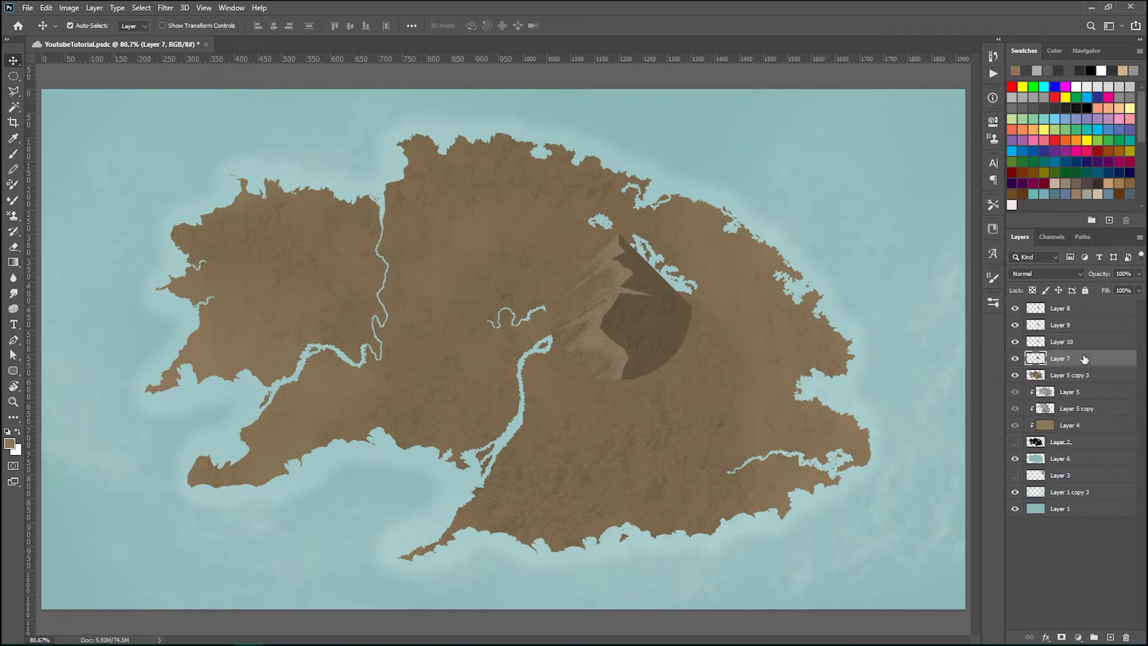
pyautogui.keyDown('shift'); pyautogui.click(1093, 312); pyautogui.keyUp('shift')
pyautogui.moveTo(644, 321); pyautogui.dragTo(666, 399)
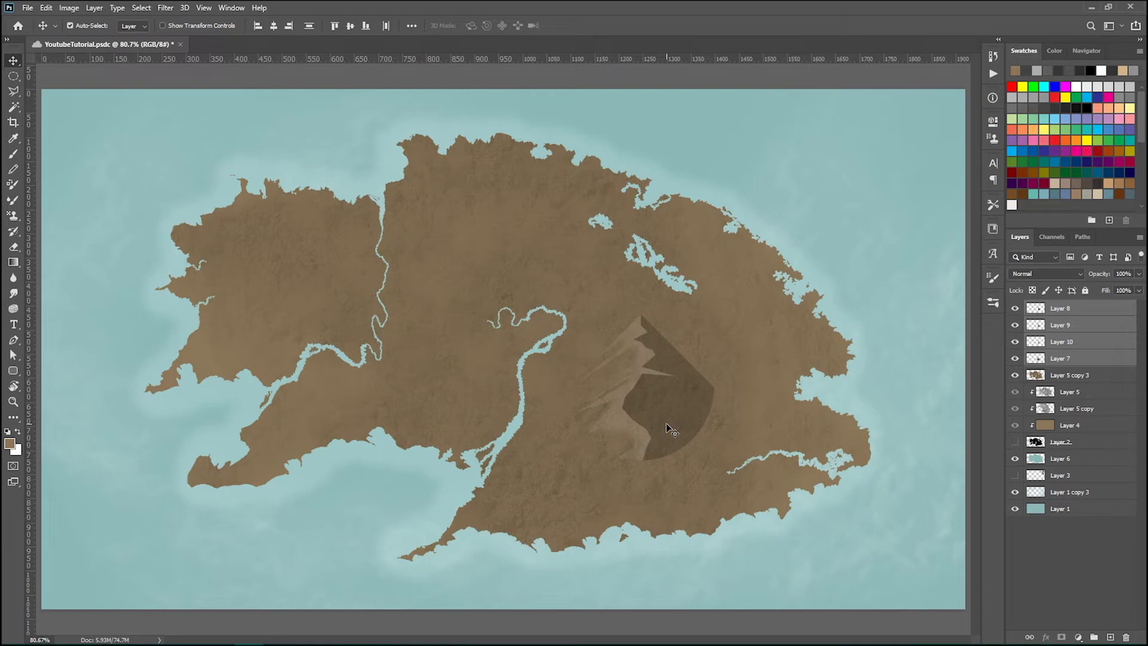
# Scale the mountain layers to about 73% and shift them up closer to the lakes
pyautogui.hotkey('ctrl', 't')
pyautogui.moveTo(712, 459); pyautogui.dragTo(675, 421)
pyautogui.moveTo(635, 377); pyautogui.dragTo(659, 356)
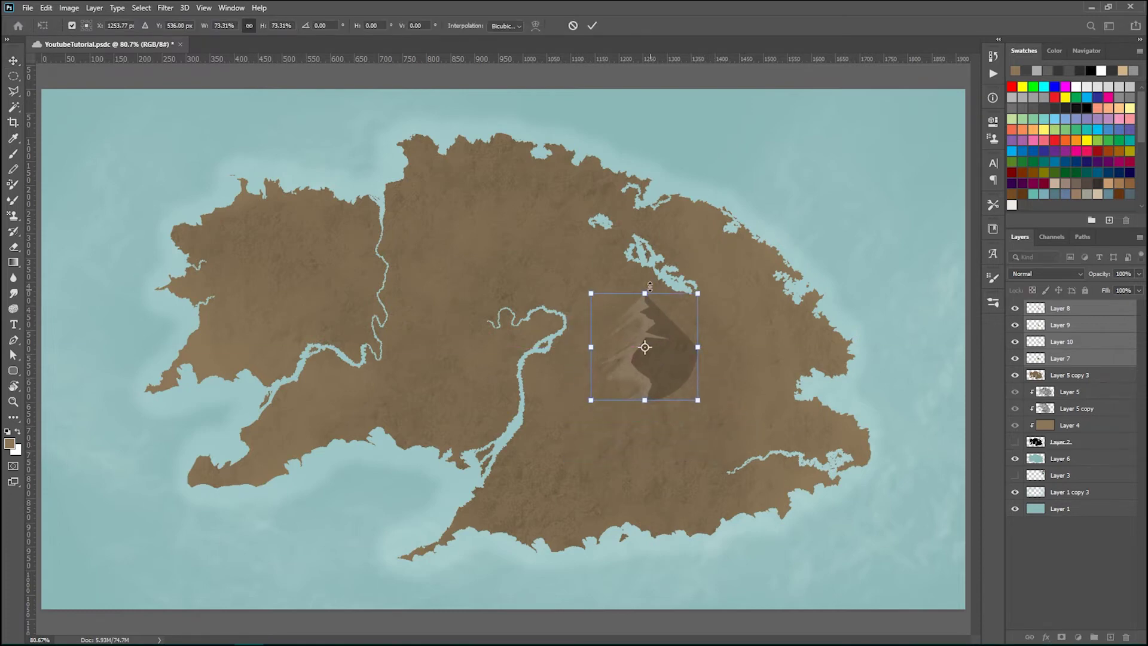
pyautogui.press('Return')
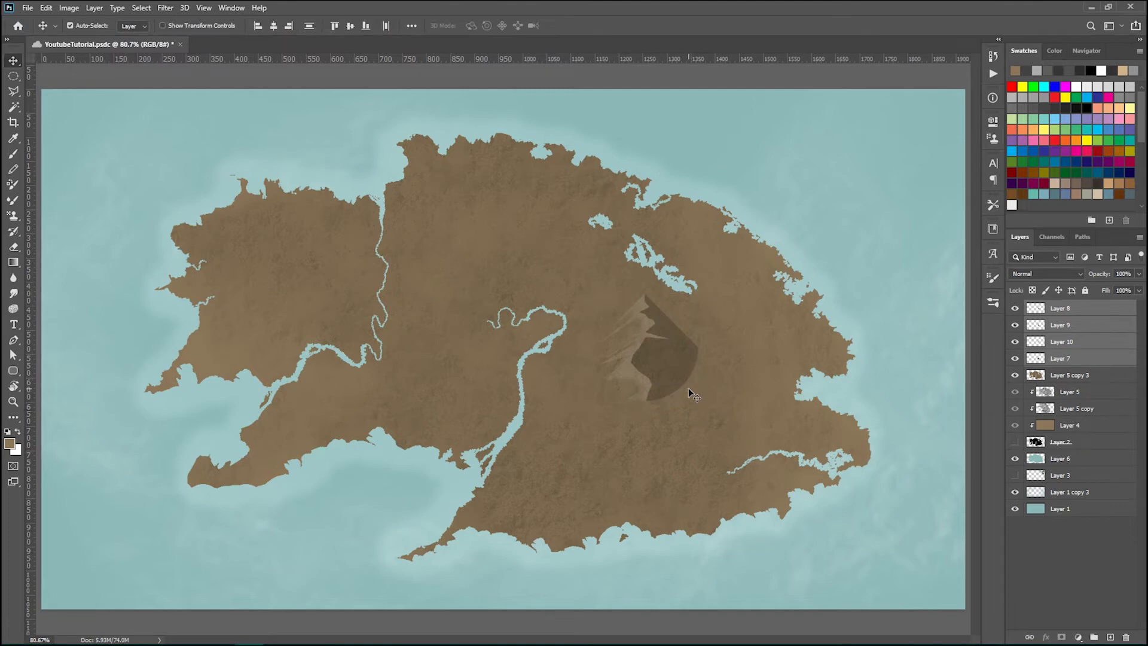
# Lighten Layer 7 alone with Hue/Saturation at Lightness +5
pyautogui.scroll(5, 687, 388)
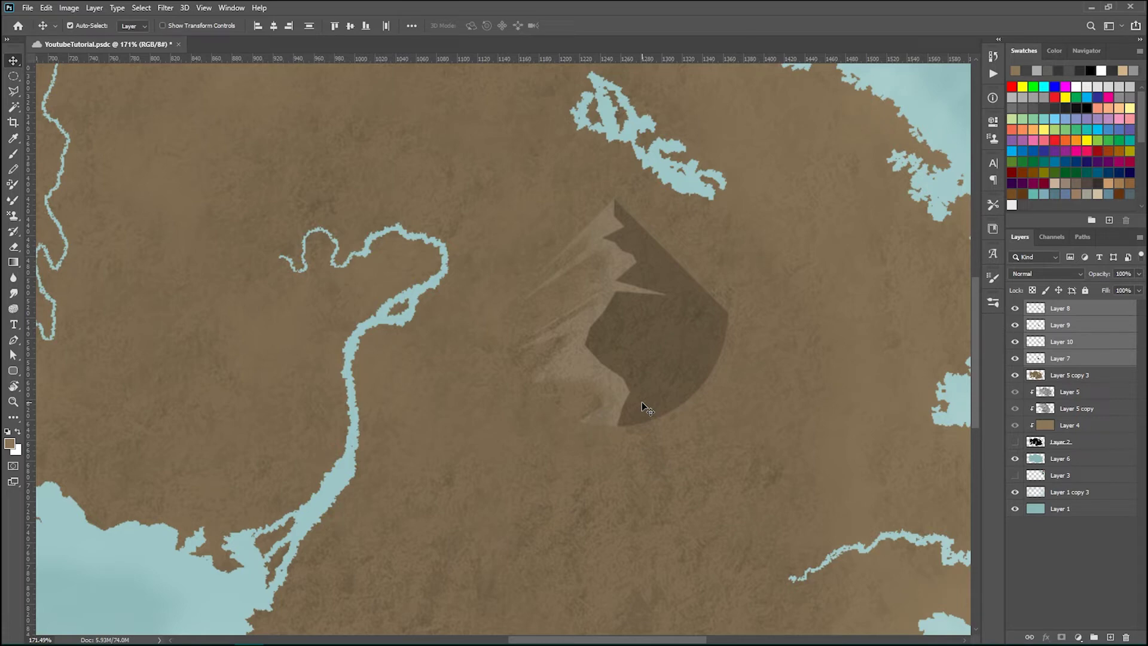
pyautogui.click(1082, 360)
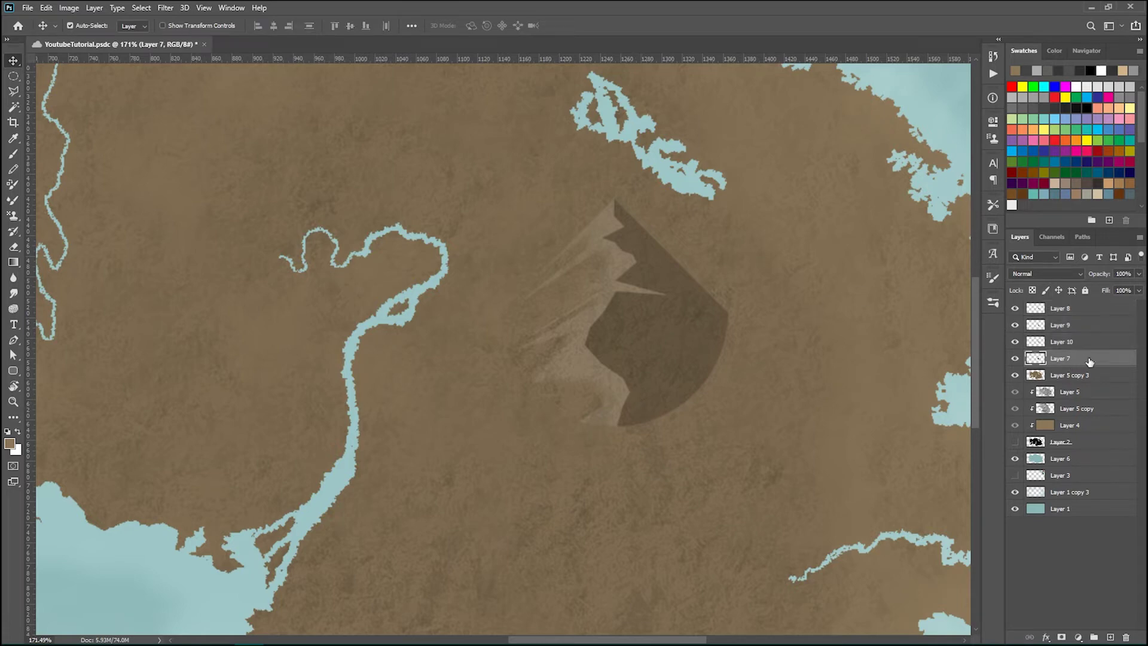
pyautogui.hotkey('ctrl', 'u')
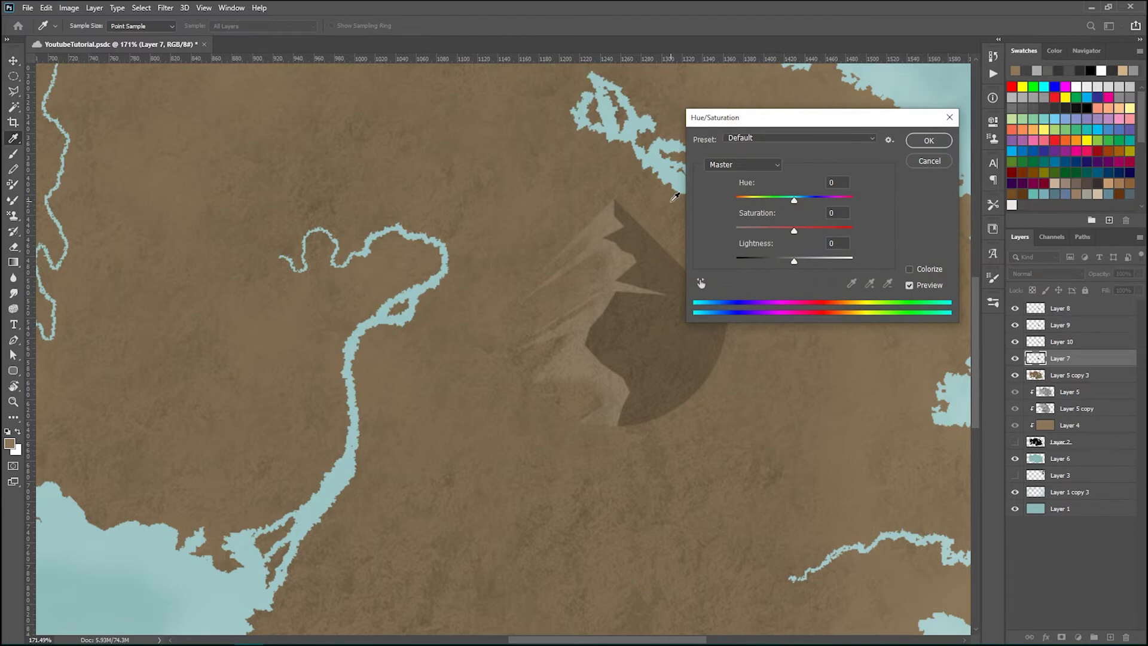
pyautogui.moveTo(795, 261); pyautogui.dragTo(796, 264)
pyautogui.click(844, 244)
pyautogui.doubleClick(847, 241)
pyautogui.write('+5')
pyautogui.click(929, 140)
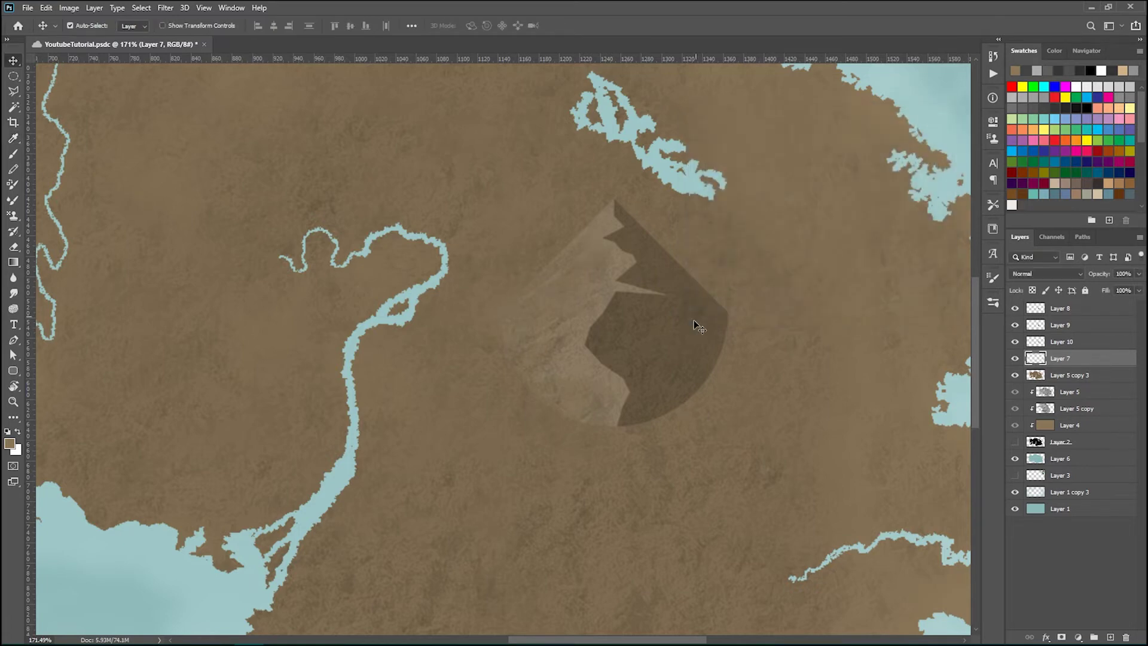
pyautogui.press('v')
# Lighten Layer 9, the feathered highlight, with Hue/Saturation at Lightness +8
pyautogui.scroll(-5, 698, 321)
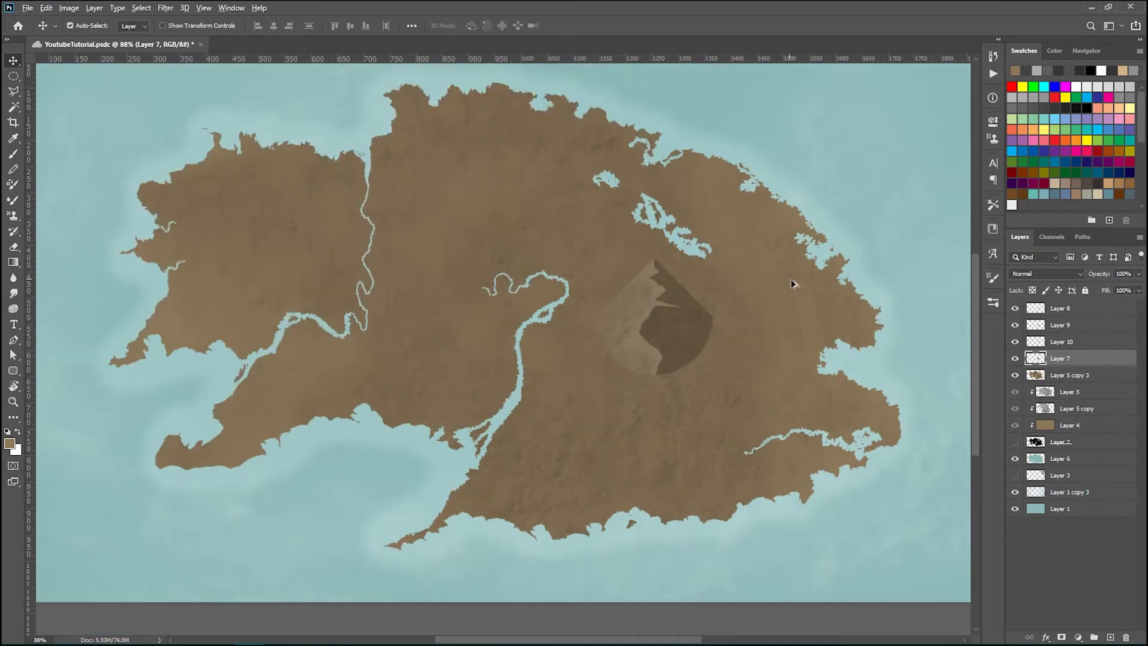
pyautogui.scroll(5, 787, 276)
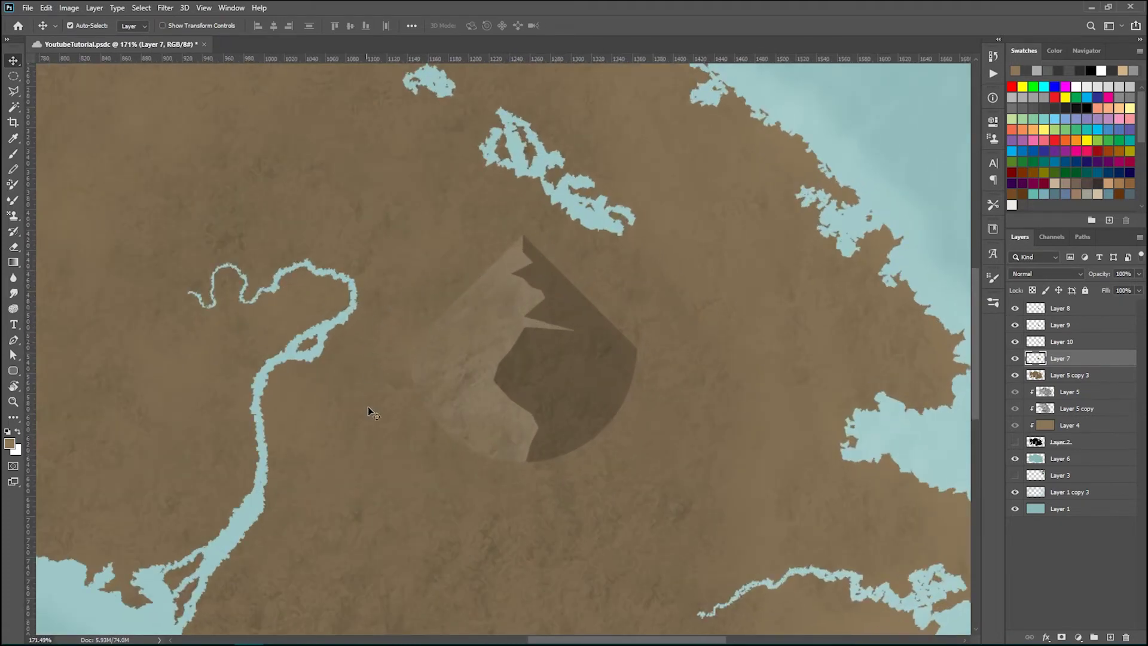
pyautogui.click(1084, 342)
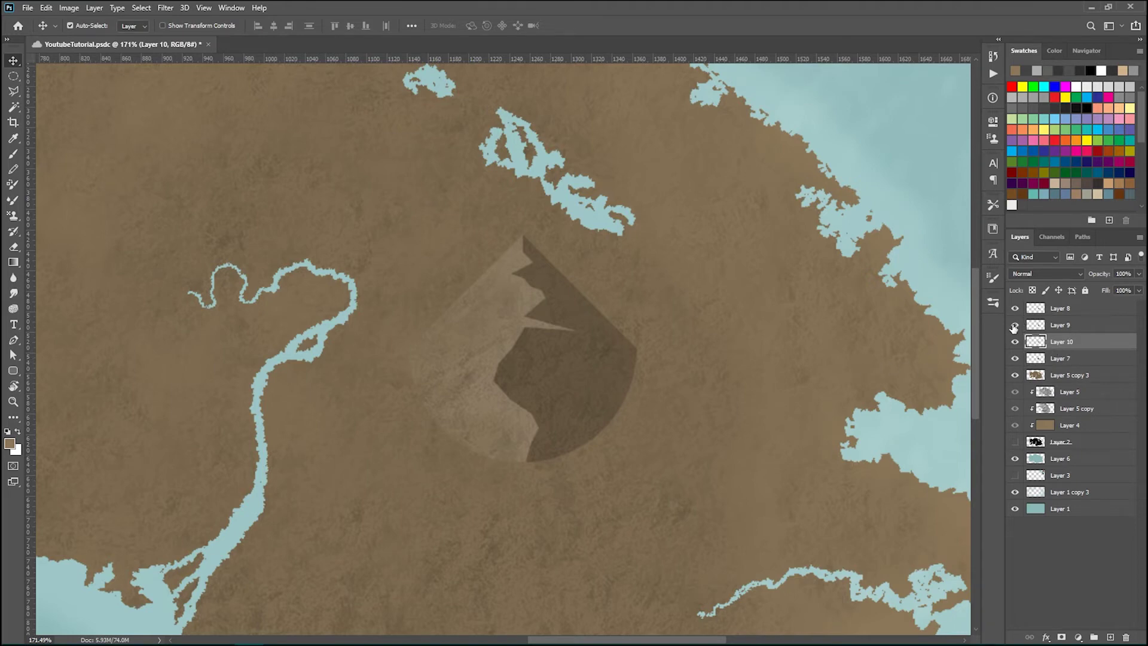
pyautogui.click(1085, 326)
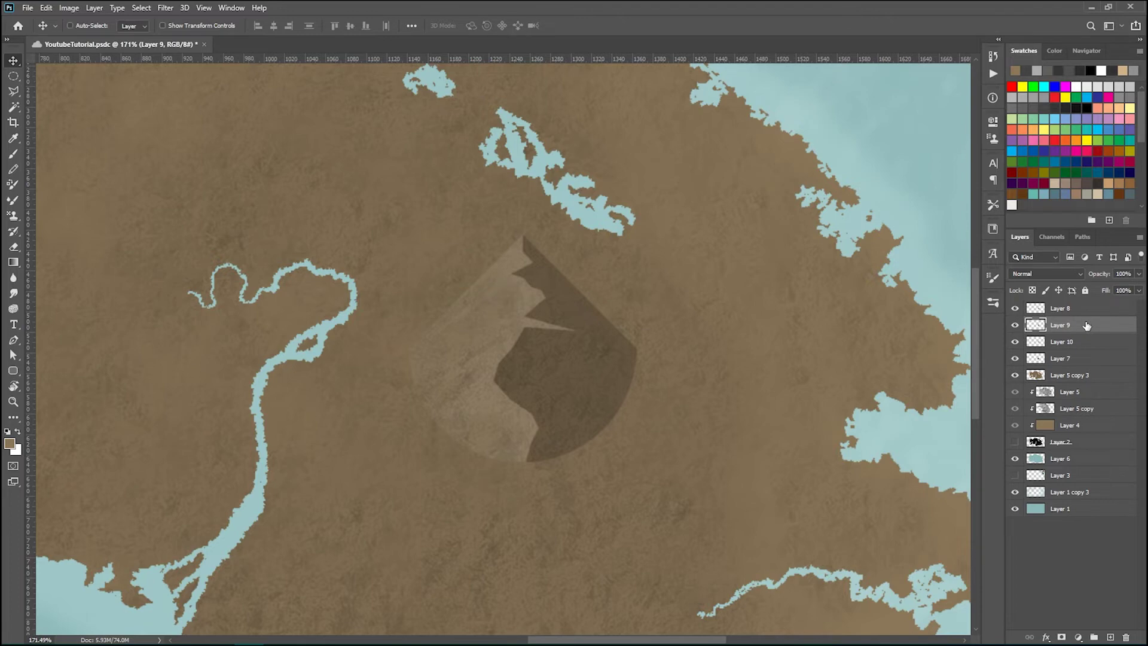
pyautogui.hotkey('ctrl', 'u')
pyautogui.moveTo(795, 258); pyautogui.dragTo(800, 262)
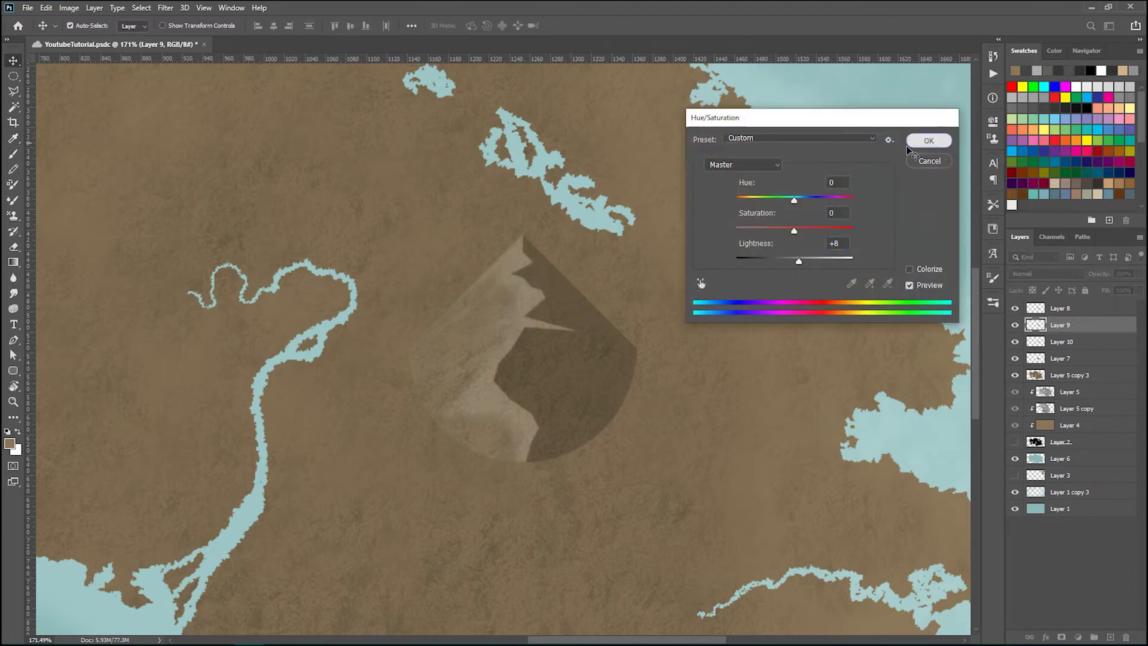
pyautogui.click(927, 141)
# Make Layer 8, the mountain's dark side, the active layer
pyautogui.keyDown('alt'); pyautogui.scroll(-6, 513, 315); pyautogui.keyUp('alt')
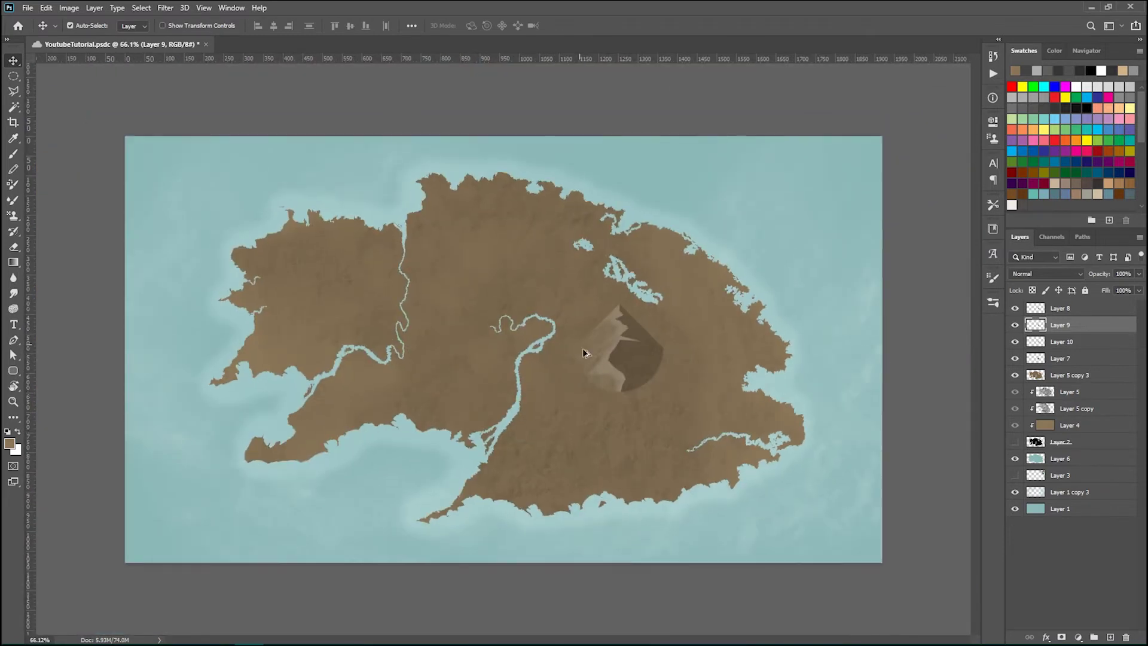
pyautogui.keyDown('alt'); pyautogui.scroll(5, 708, 349); pyautogui.keyUp('alt')
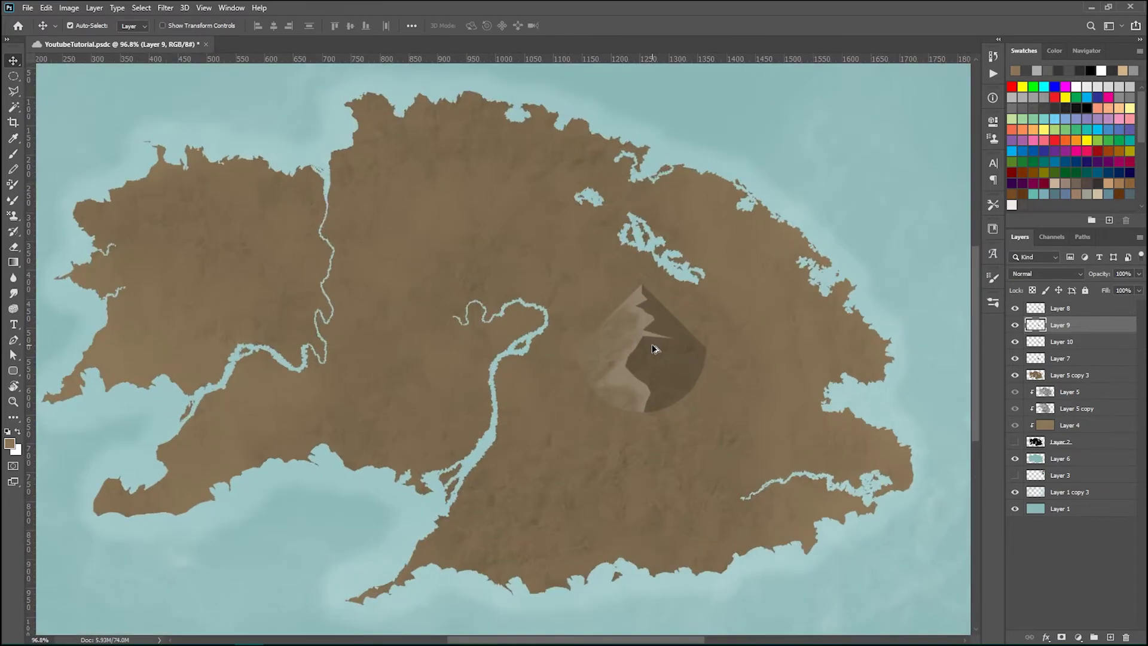
pyautogui.click(669, 345)
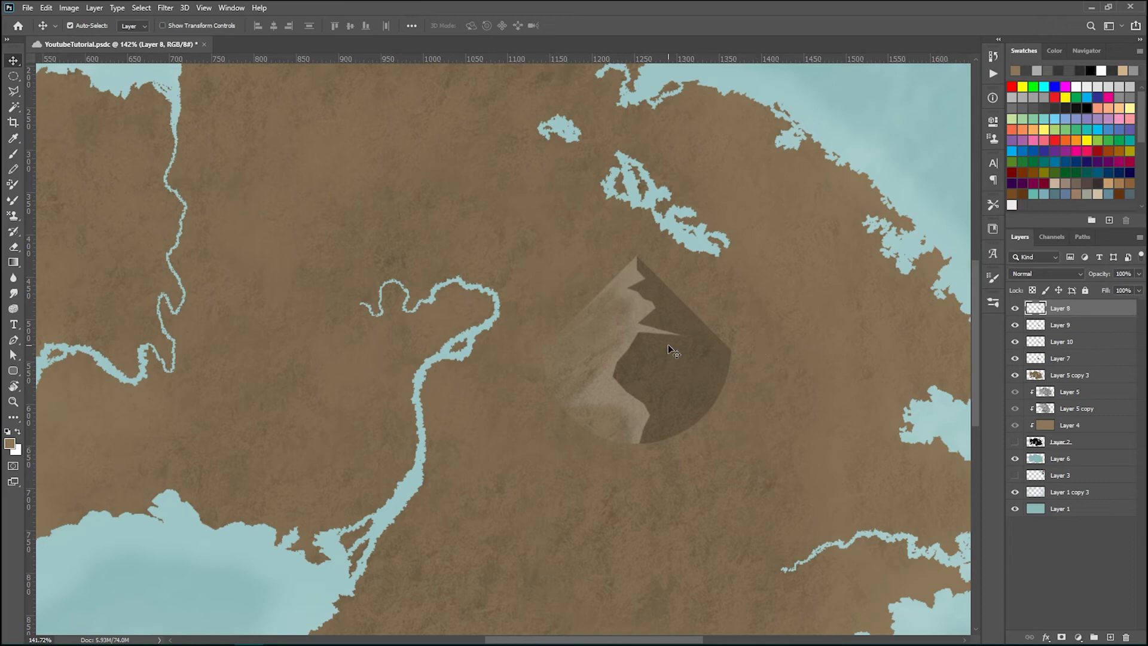